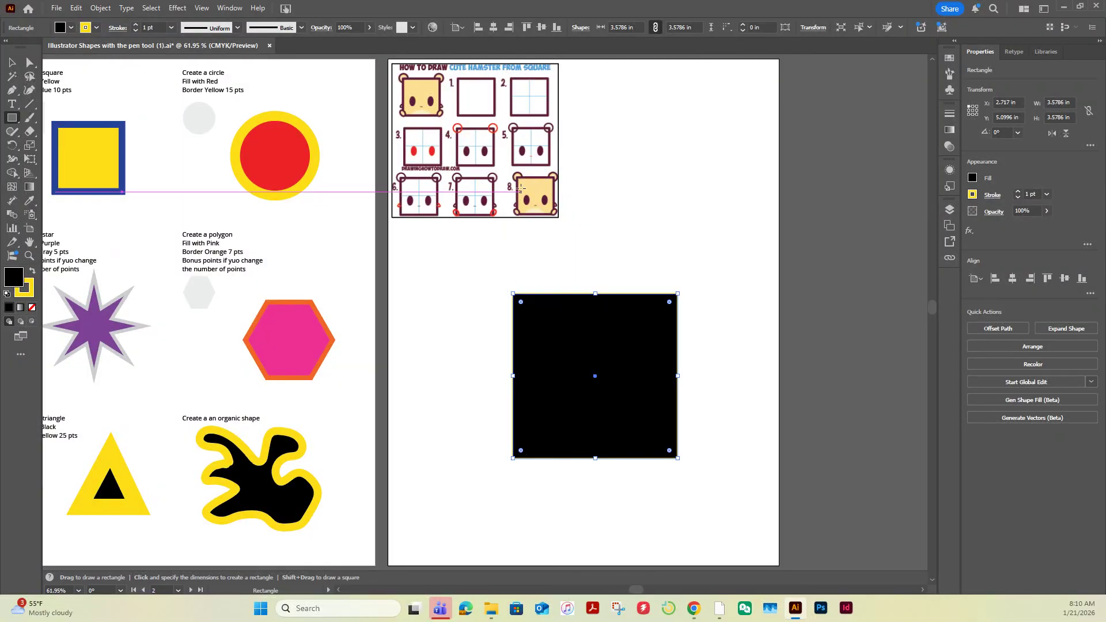
Fill the black square with the tan colour sampled from the finished hamster in the reference image using the Eyedropper.
{"action": "left_click", "coordinate": [29, 201]}
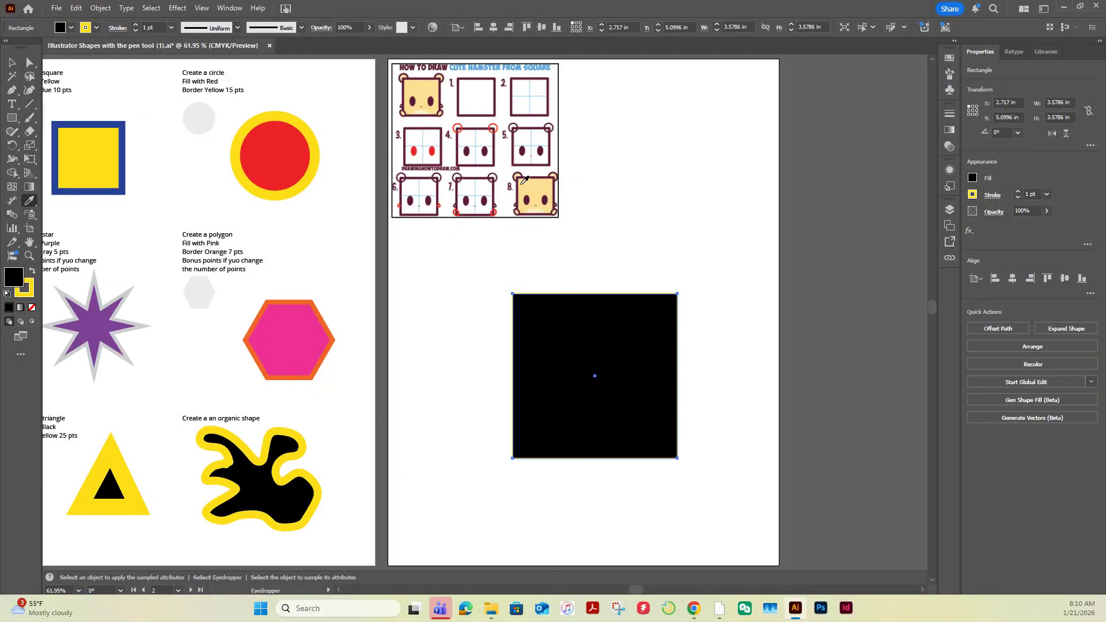
{"action": "left_click", "coordinate": [536, 179]}
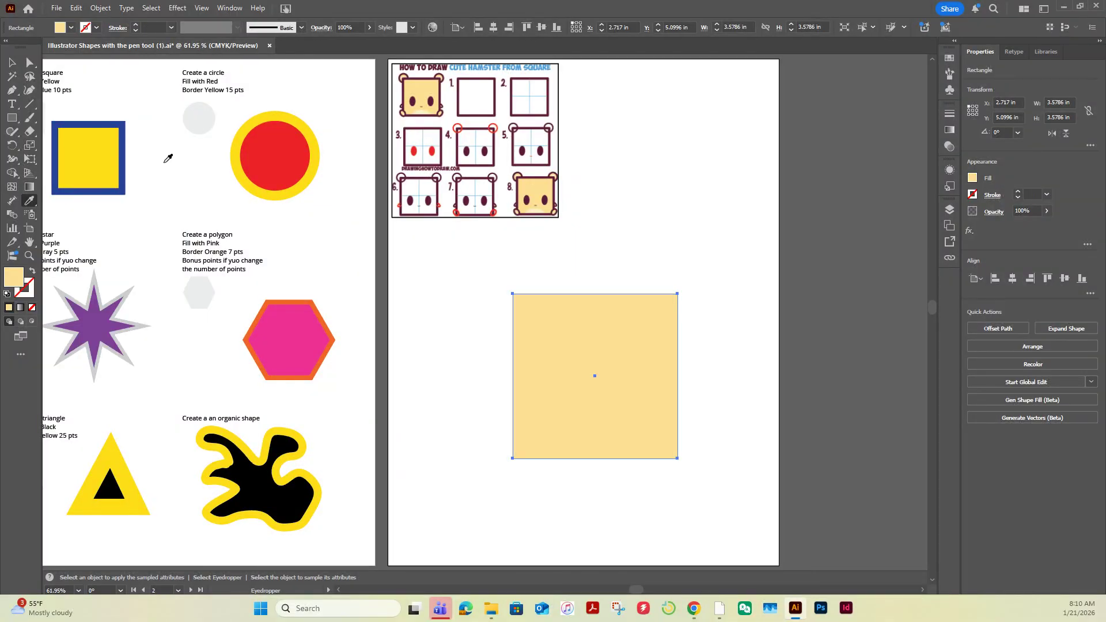
{"action": "key", "text": "v"}
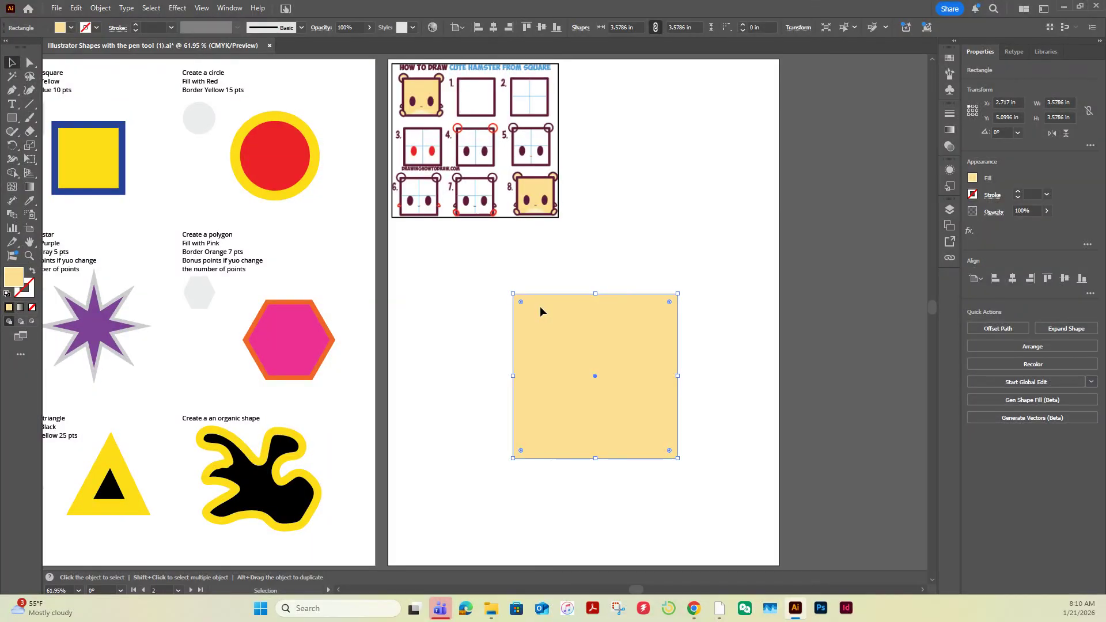
Give the tan square a black 12 pt stroke and shift it slightly down and to the left.
{"action": "left_click", "coordinate": [972, 196]}
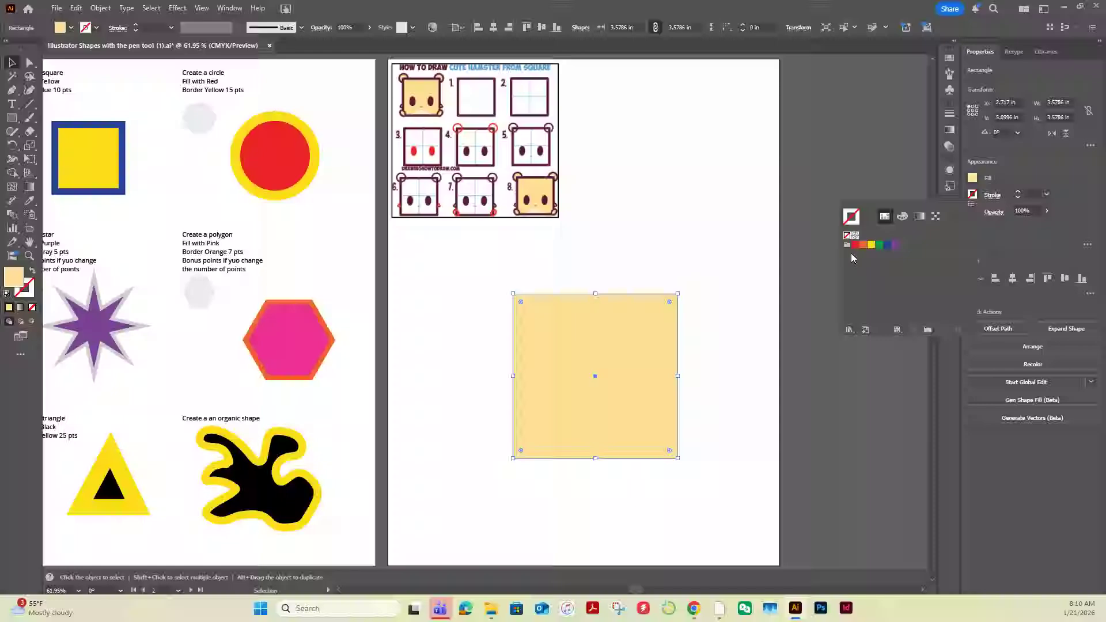
{"action": "left_click", "coordinate": [903, 216]}
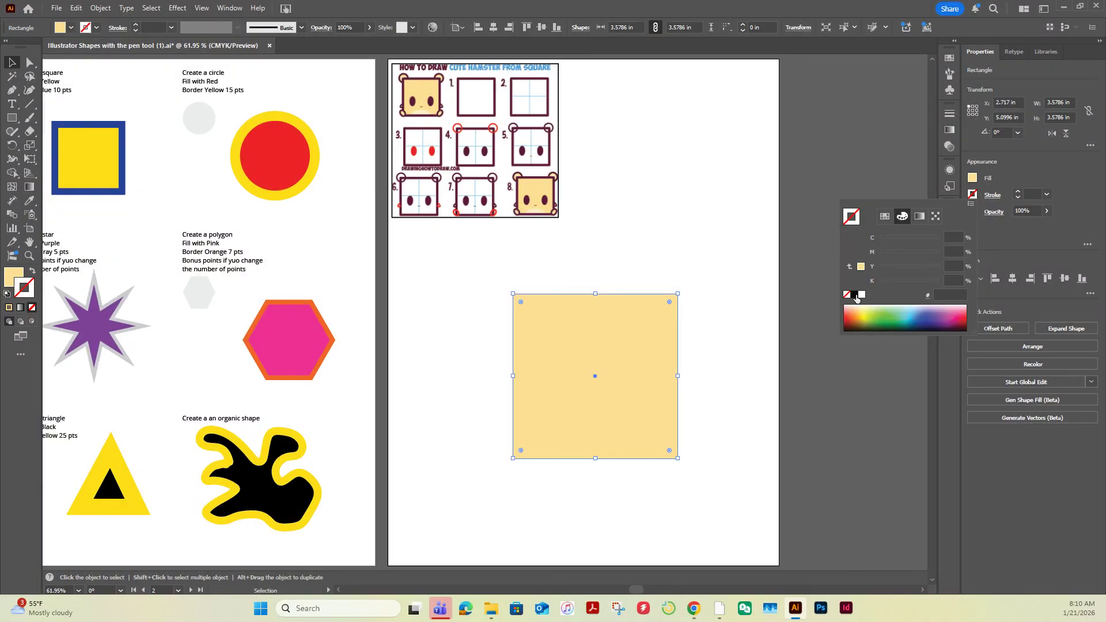
{"action": "left_click", "coordinate": [855, 295]}
{"action": "left_click", "coordinate": [1020, 195]}
{"action": "left_click", "coordinate": [1018, 195]}
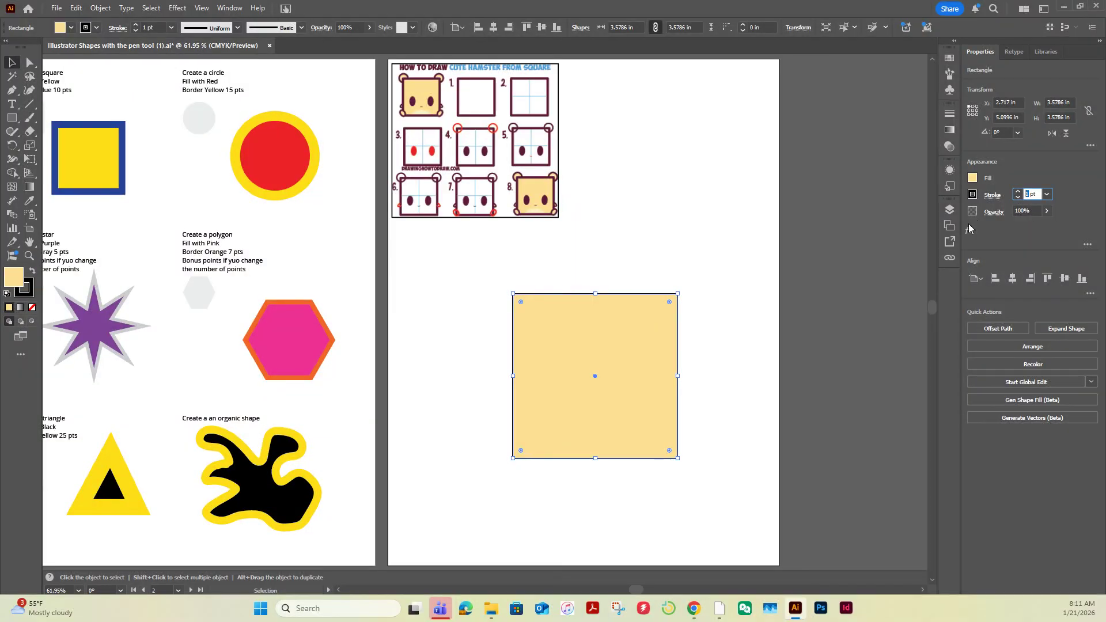
{"action": "key", "text": "Return"}
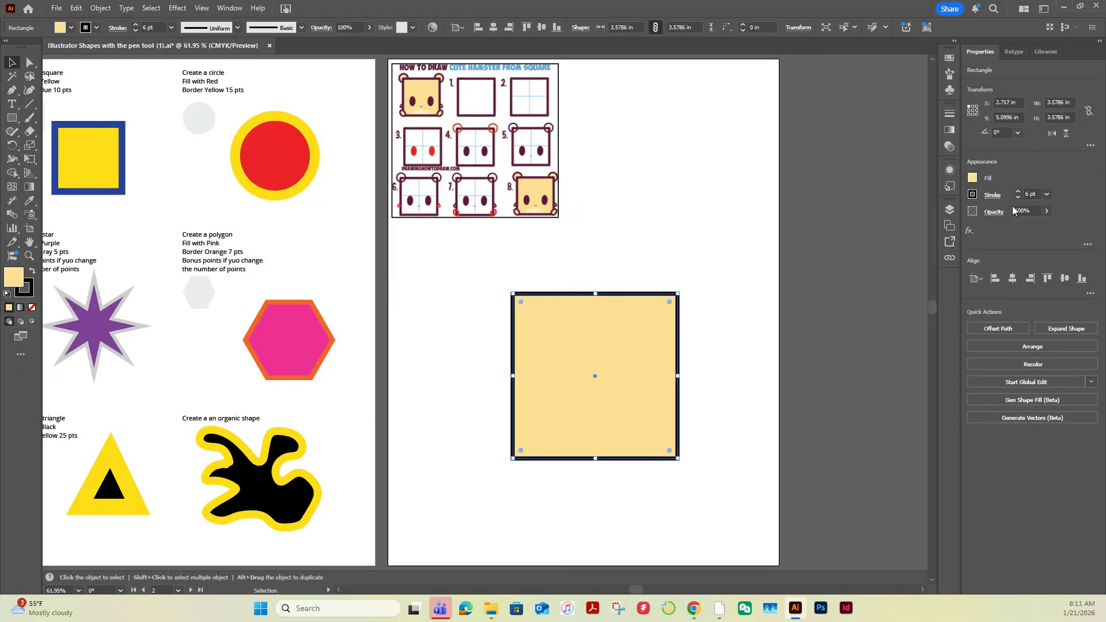
{"action": "left_click", "coordinate": [1025, 194]}
{"action": "type", "text": "12"}
{"action": "key", "text": "Return"}
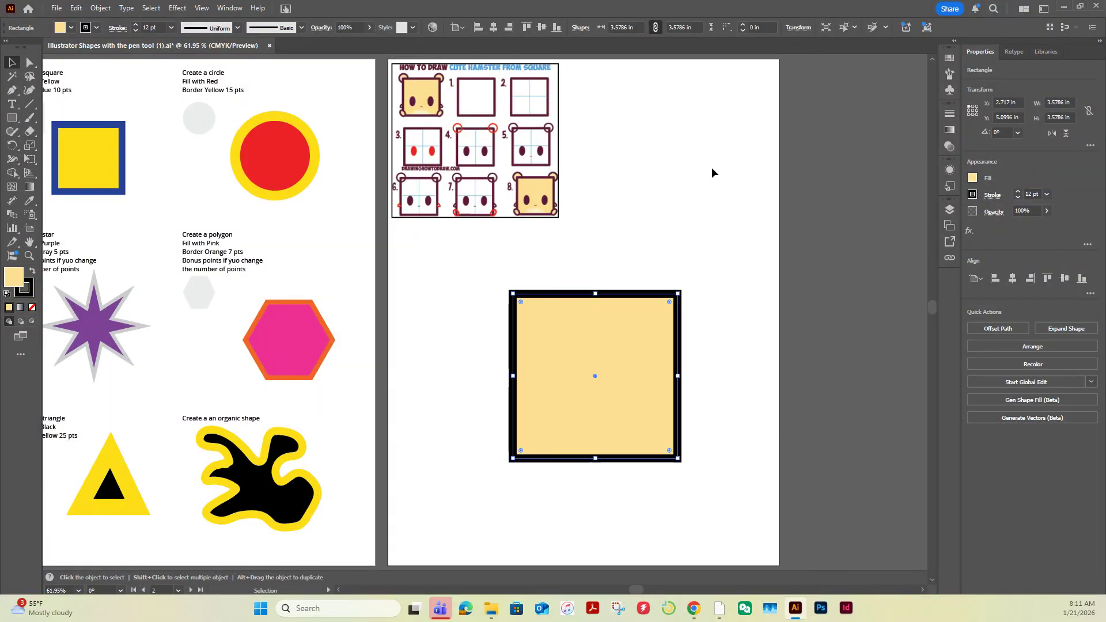
{"action": "left_click_drag", "start_coordinate": [622, 345], "coordinate": [603, 355]}
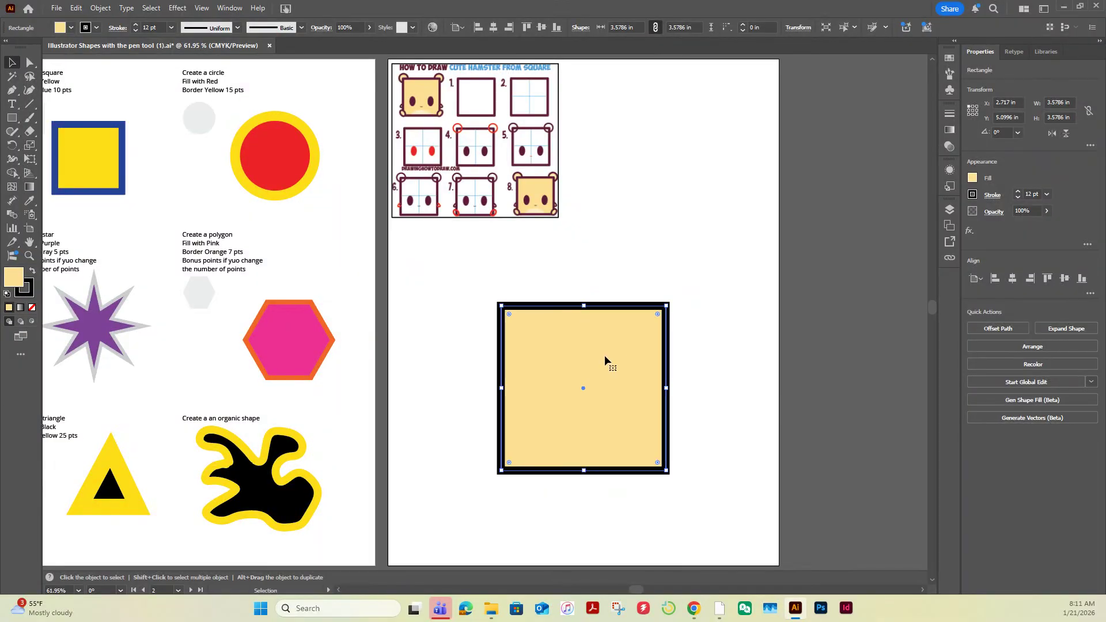
{"action": "left_click", "coordinate": [461, 300]}
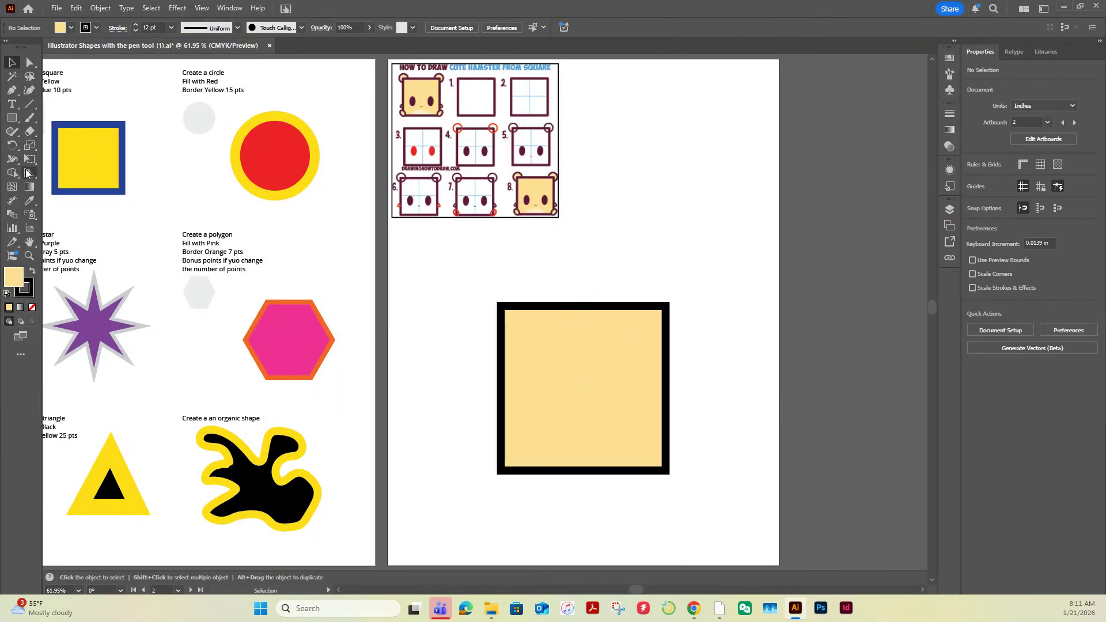
Draw a circle about 1.32 in wide with the Ellipse tool and centre it on the square's upper-left corner as an ear.
{"action": "left_click", "coordinate": [12, 118]}
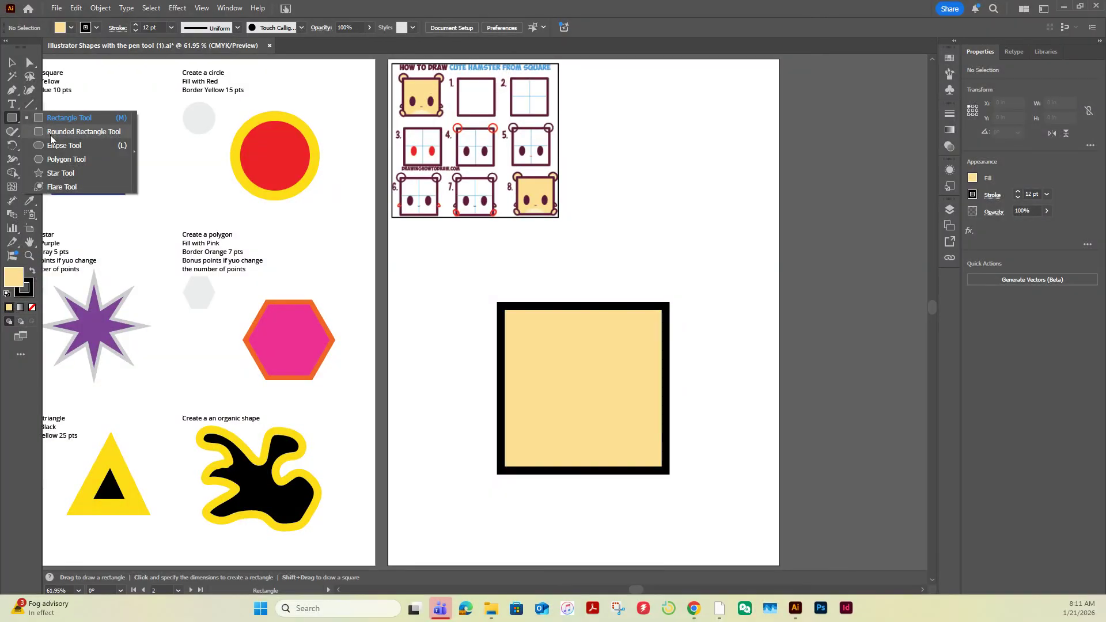
{"action": "left_click", "coordinate": [64, 145]}
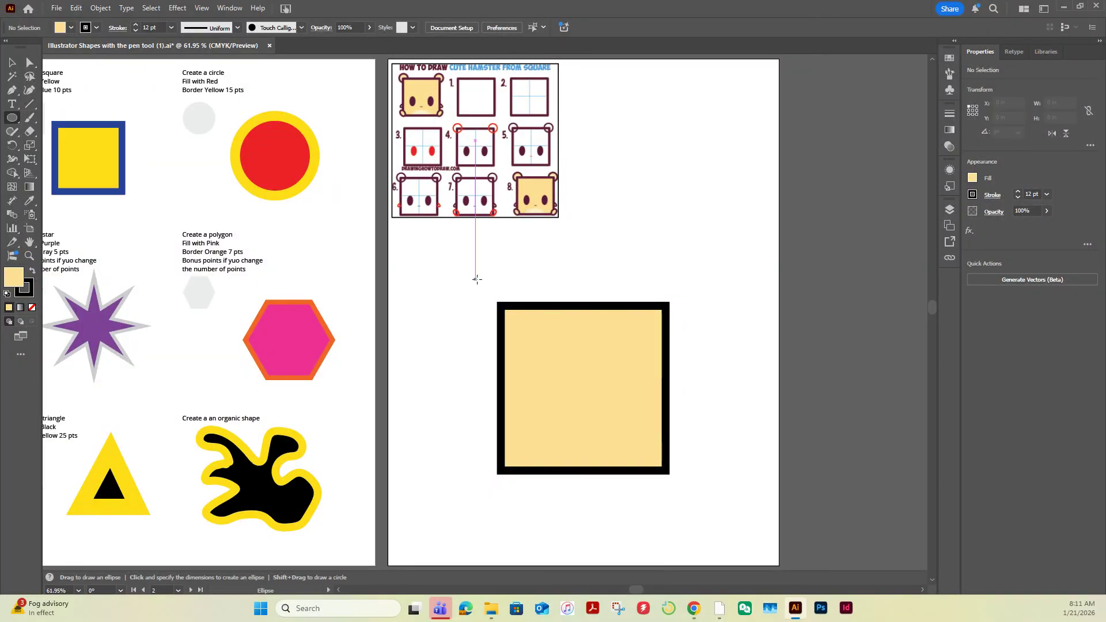
{"action": "left_click_drag", "start_coordinate": [473, 278], "coordinate": [535, 340]}
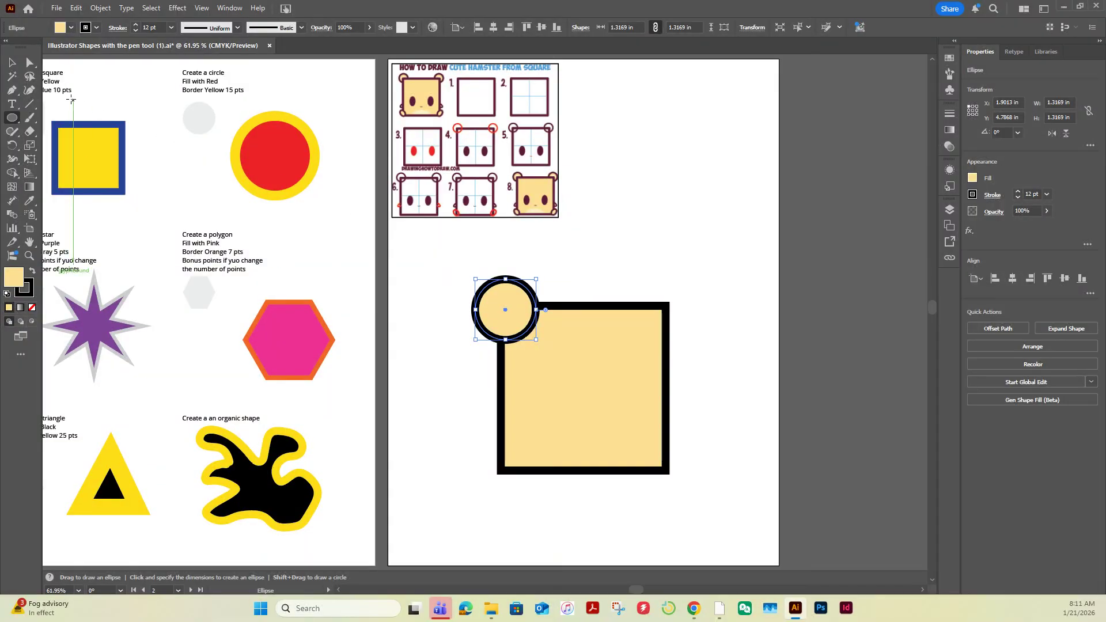
{"action": "left_click", "coordinate": [12, 62]}
{"action": "left_click_drag", "start_coordinate": [500, 293], "coordinate": [494, 289]}
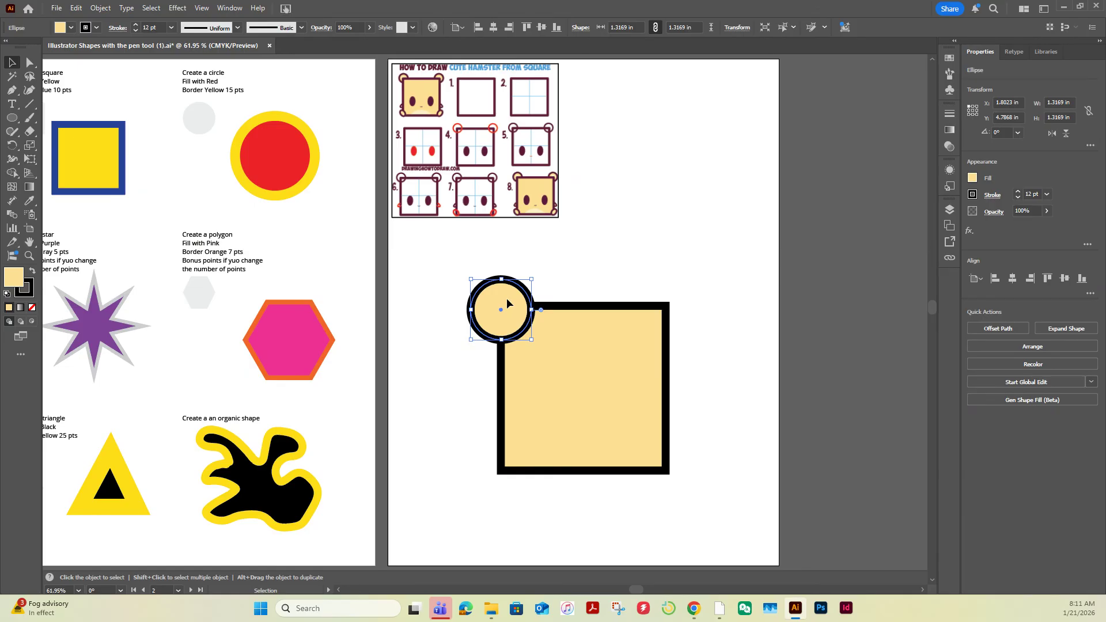
Duplicate the ear circle onto the square's upper-right corner, and copy that one onto the lower-right corner.
{"action": "left_click_drag", "start_coordinate": [506, 298], "coordinate": [672, 335]}
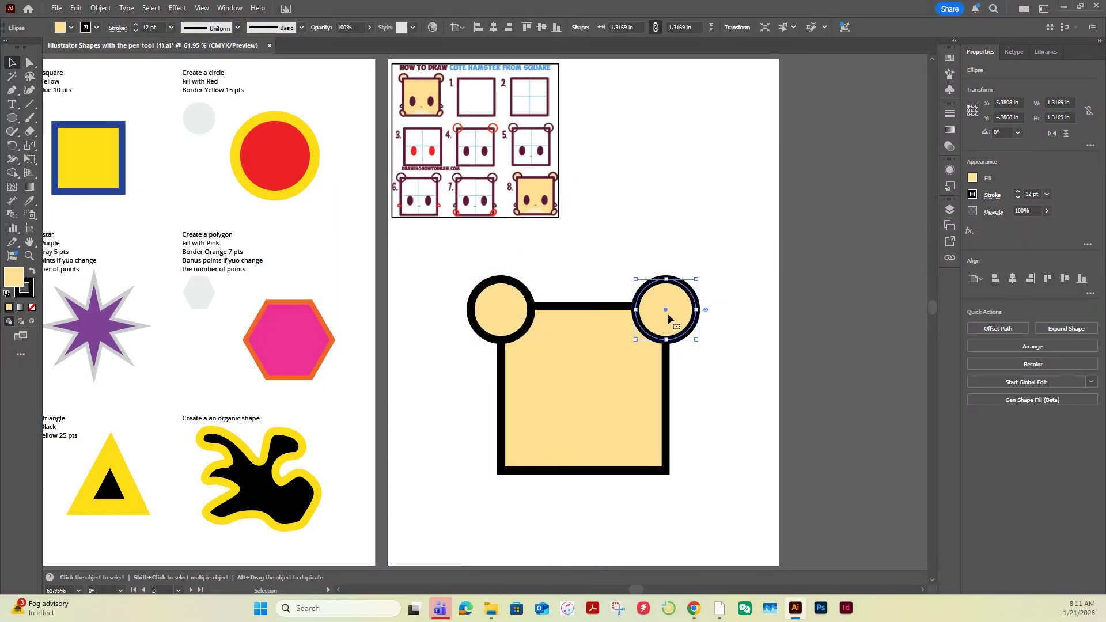
{"action": "left_click_drag", "start_coordinate": [681, 306], "coordinate": [685, 465]}
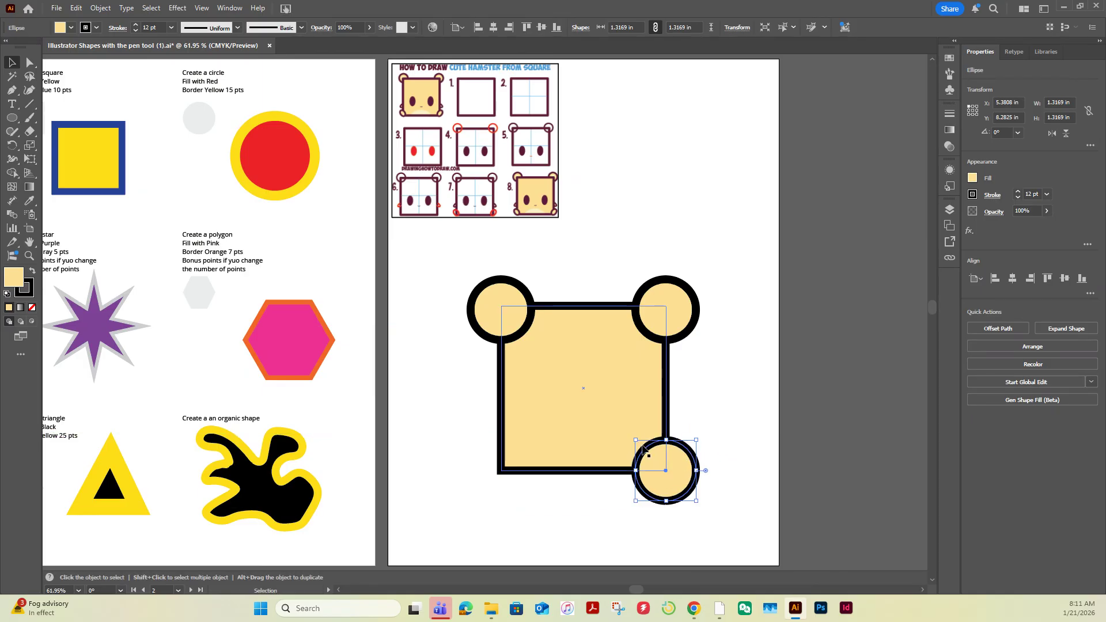
Shrink the lower-right circle to a foot ellipse about 0.81 by 0.61 in and duplicate it onto the lower-left corner.
{"action": "left_click_drag", "start_coordinate": [696, 501], "coordinate": [654, 473]}
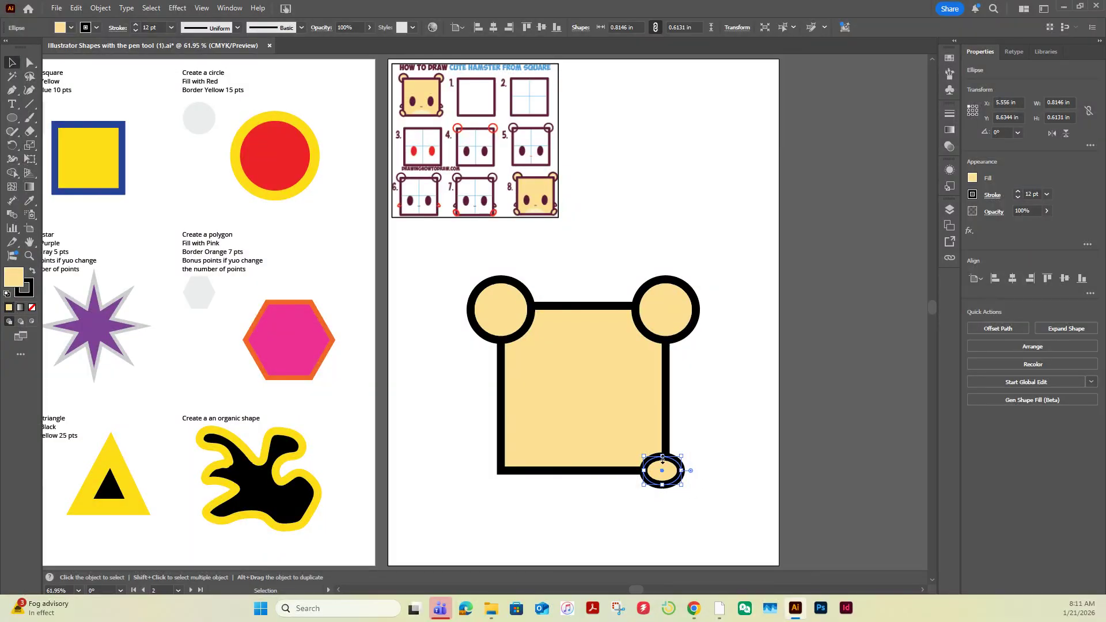
{"action": "left_click_drag", "start_coordinate": [666, 469], "coordinate": [506, 468]}
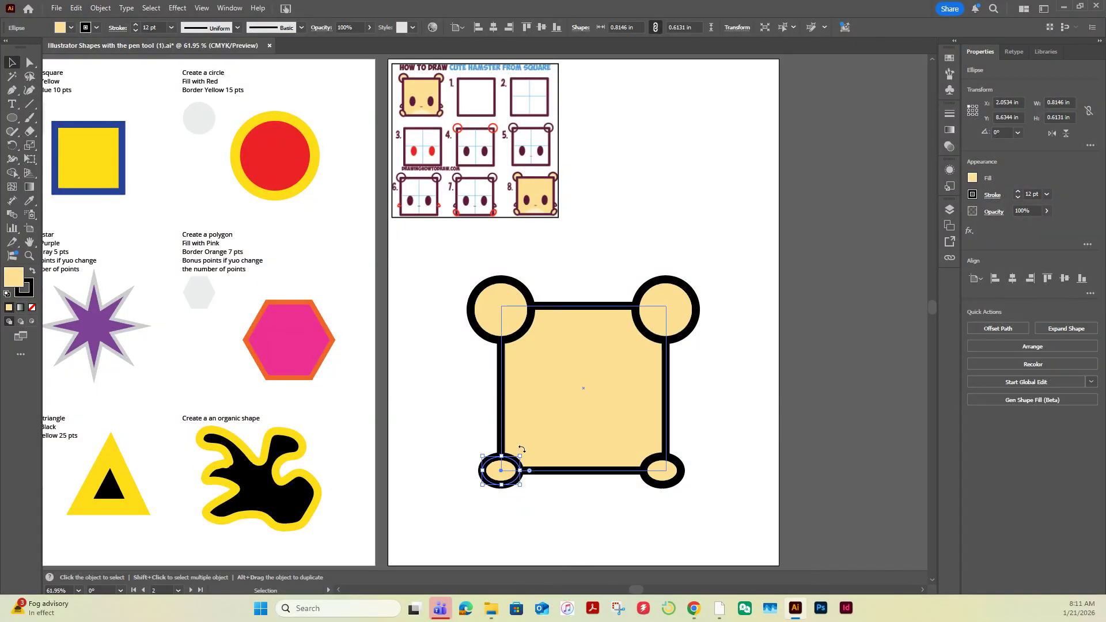
Rotate the lower-left foot ellipse to about 324° and the lower-right one to 30°.
{"action": "left_click_drag", "start_coordinate": [521, 448], "coordinate": [530, 470]}
{"action": "left_click", "coordinate": [641, 459]}
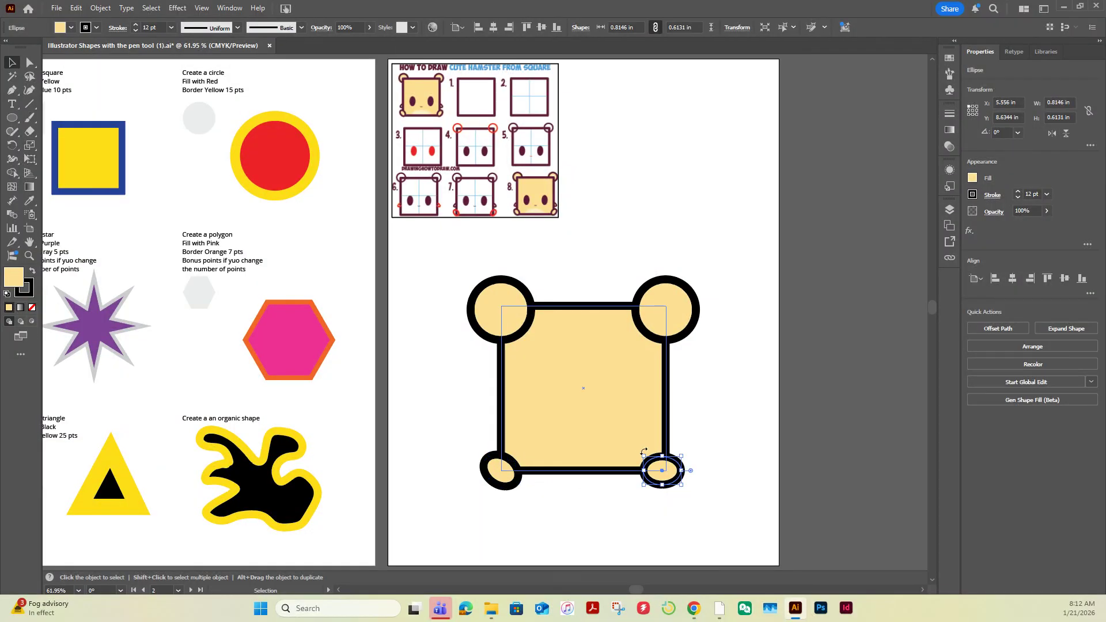
{"action": "left_click_drag", "start_coordinate": [644, 453], "coordinate": [641, 468]}
Duplicate each foot ellipse onto the opposite side edge of the square, just above the feet, as hands.
{"action": "left_click", "coordinate": [500, 472]}
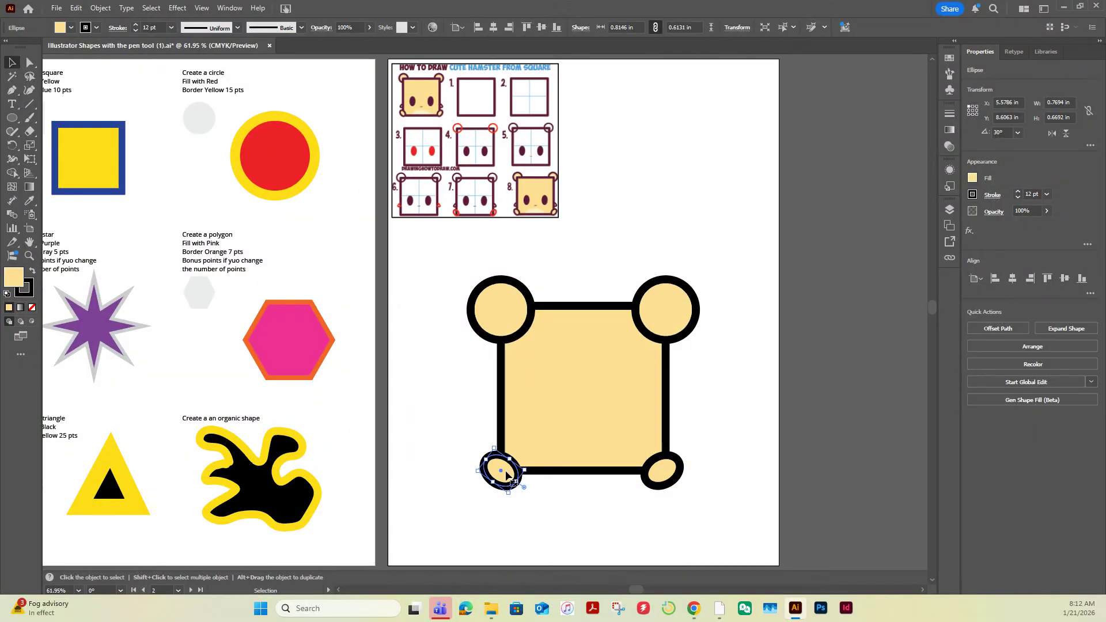
{"action": "left_click_drag", "start_coordinate": [500, 472], "coordinate": [666, 407]}
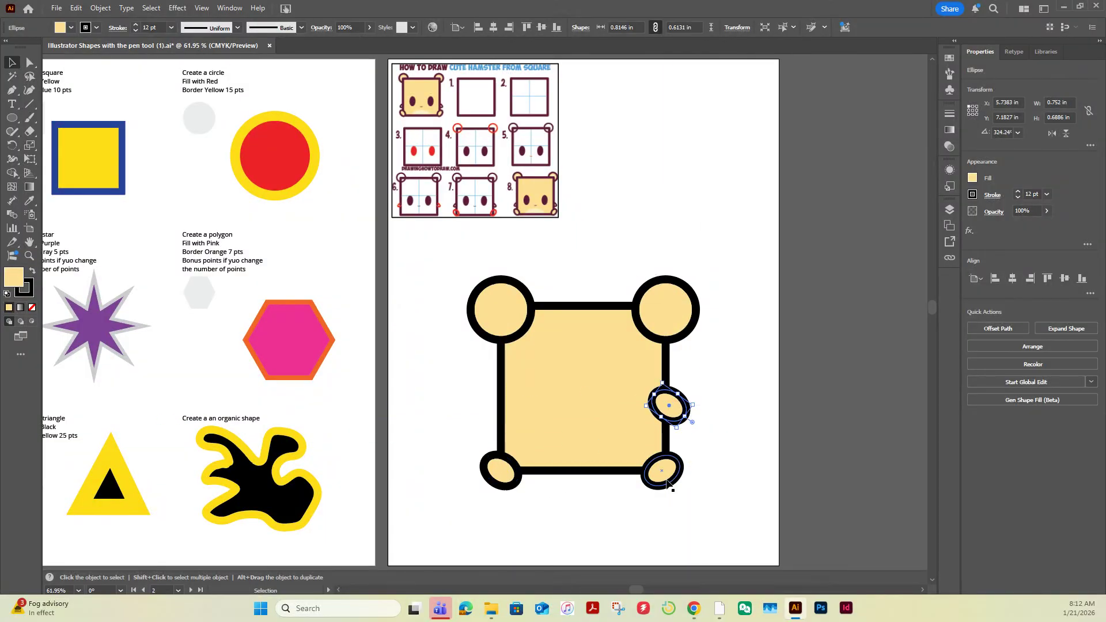
{"action": "left_click_drag", "start_coordinate": [670, 479], "coordinate": [504, 413]}
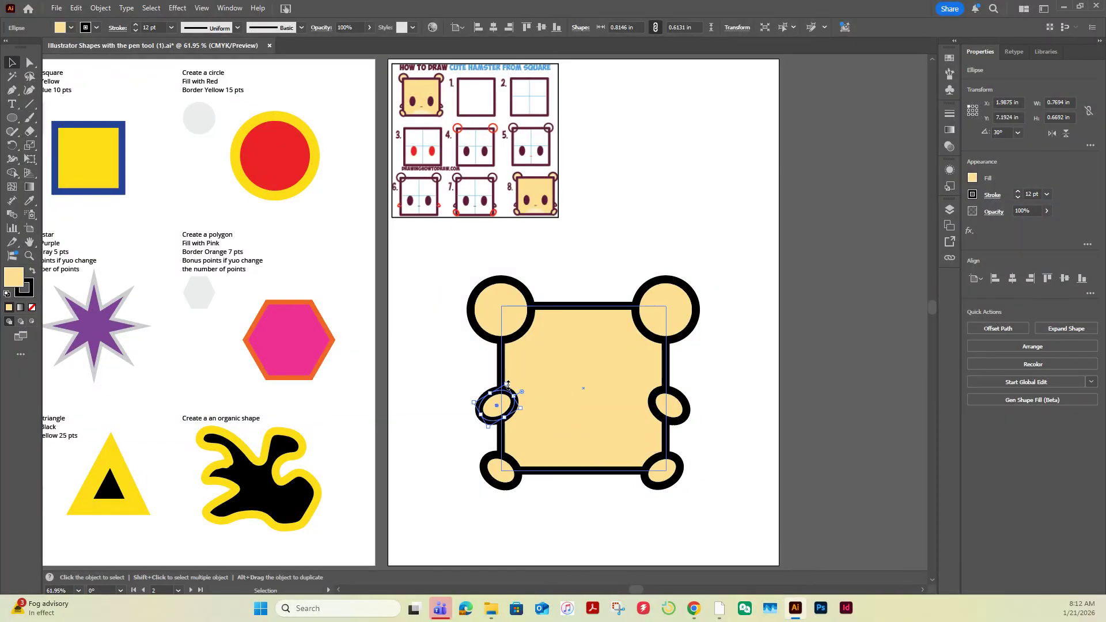
Send both hand ellipses and both ear circles to the back, behind the square.
{"action": "left_click", "coordinate": [688, 412]}
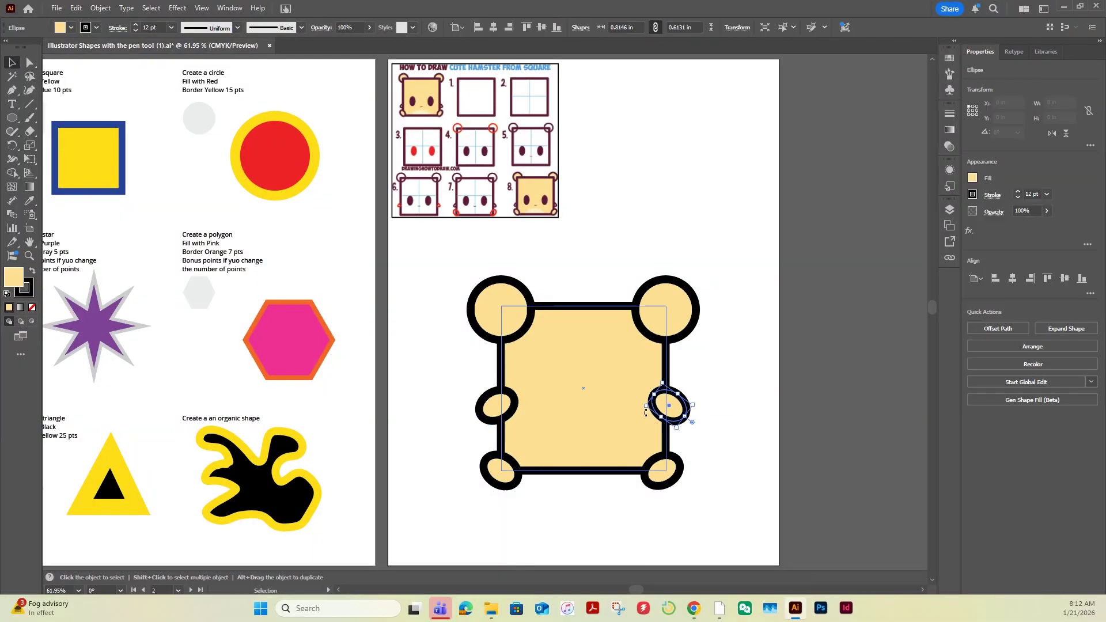
{"action": "left_click", "coordinate": [505, 405], "text": "shift"}
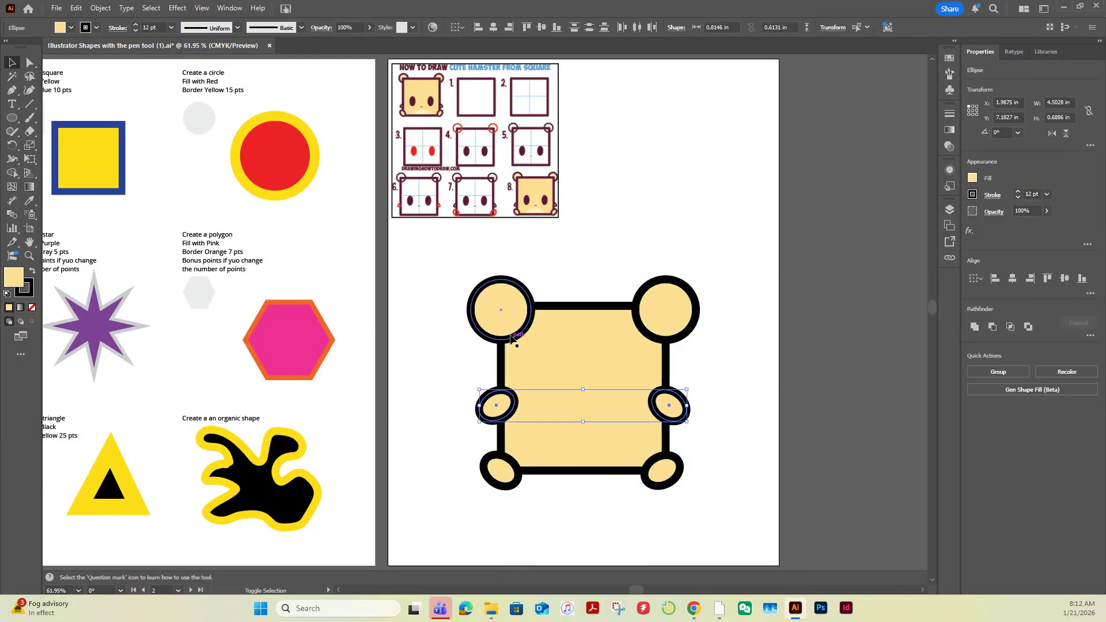
{"action": "left_click", "coordinate": [493, 299], "text": "shift"}
{"action": "left_click", "coordinate": [679, 298], "text": "shift"}
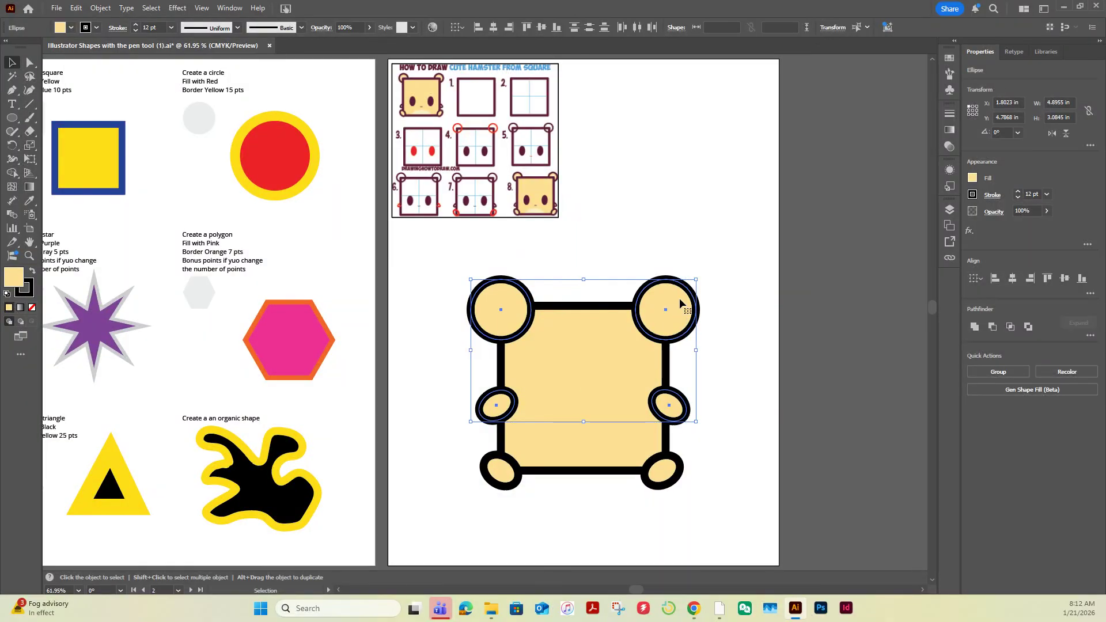
{"action": "right_click", "coordinate": [678, 298]}
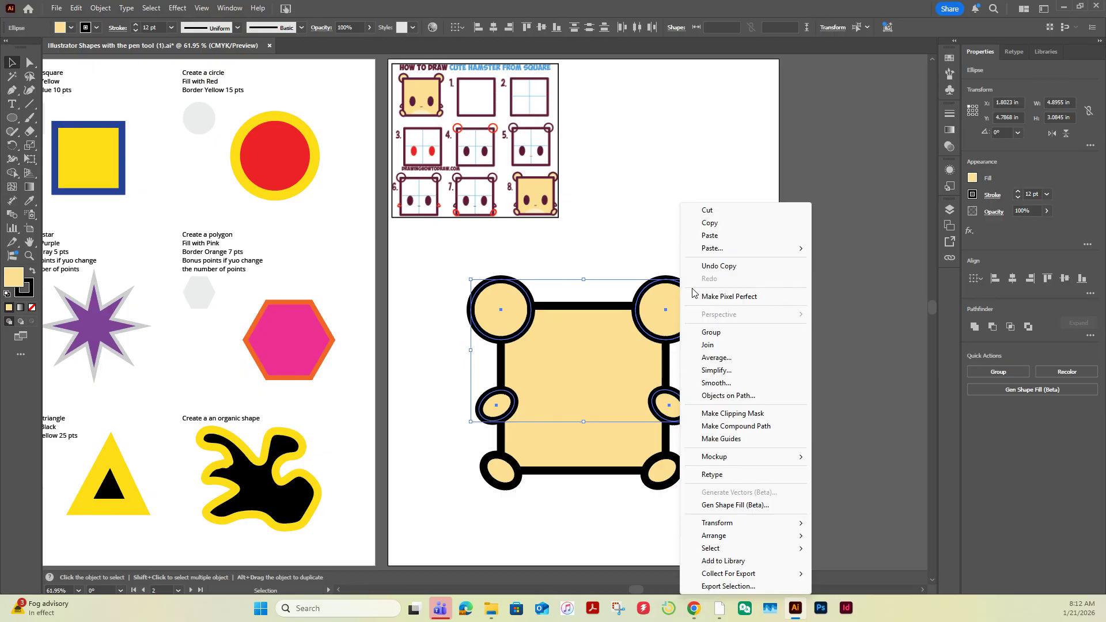
{"action": "mouse_move", "coordinate": [727, 537]}
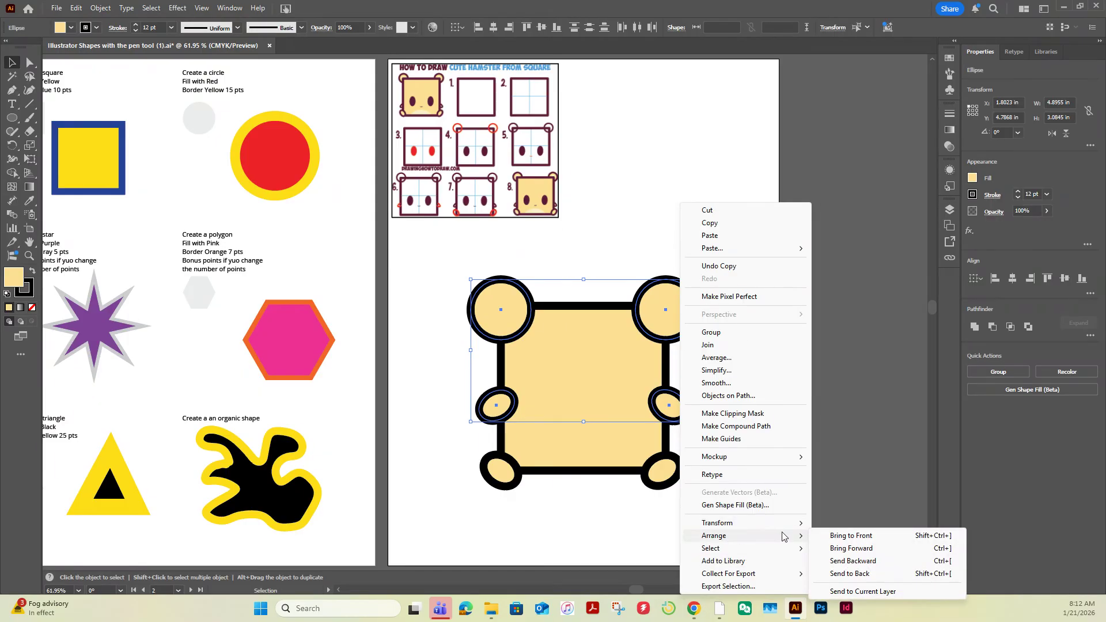
{"action": "left_click", "coordinate": [874, 574]}
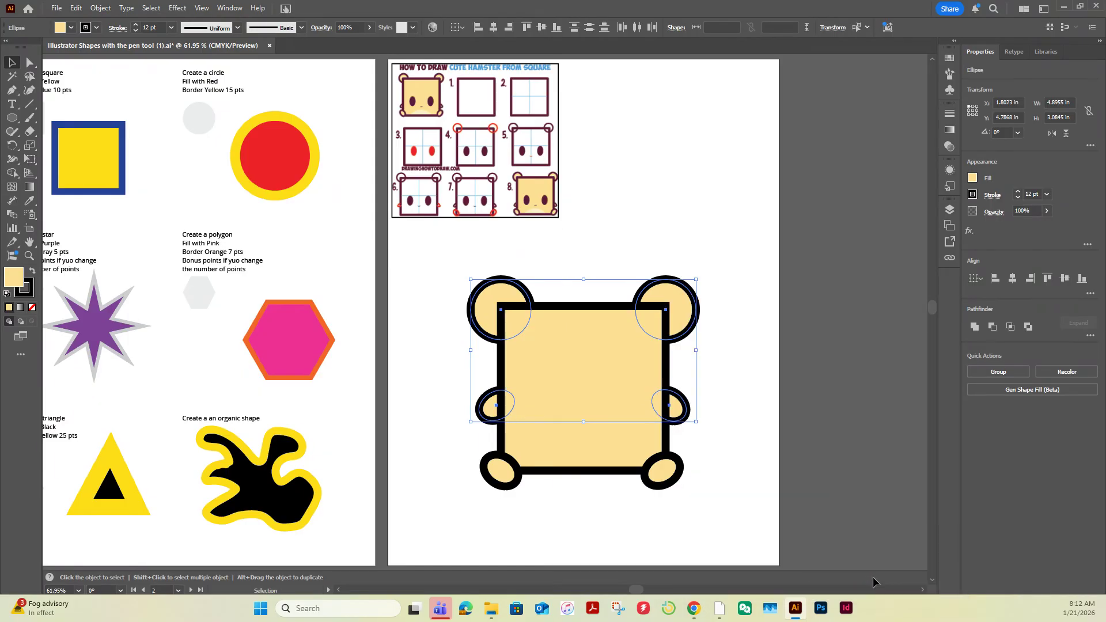
{"action": "left_click", "coordinate": [102, 8]}
{"action": "mouse_move", "coordinate": [120, 35]}
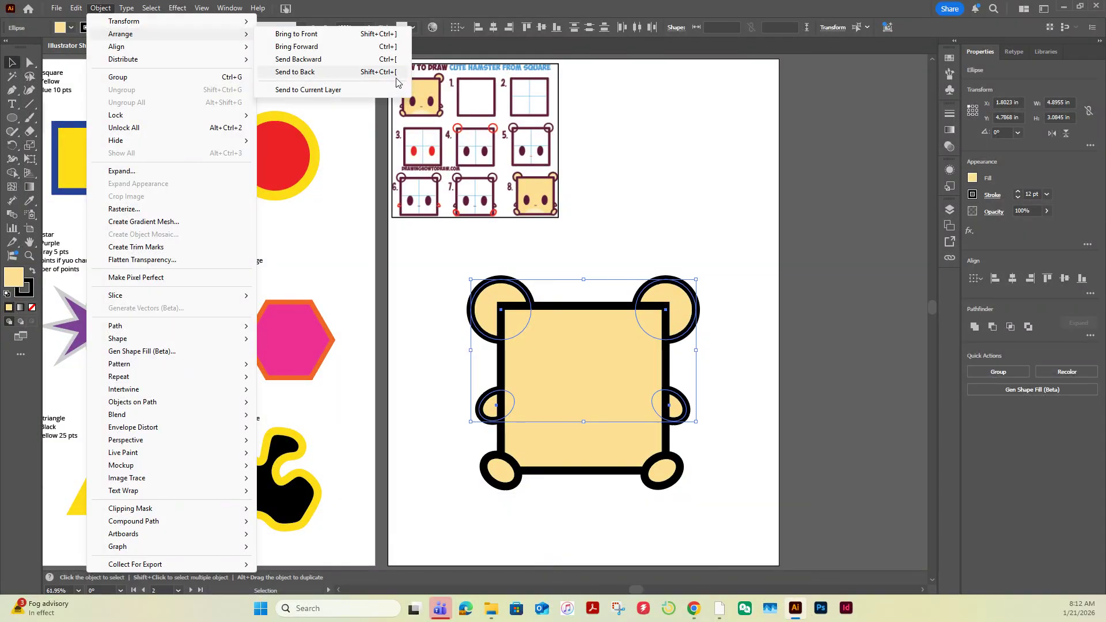
{"action": "left_click", "coordinate": [6, 66]}
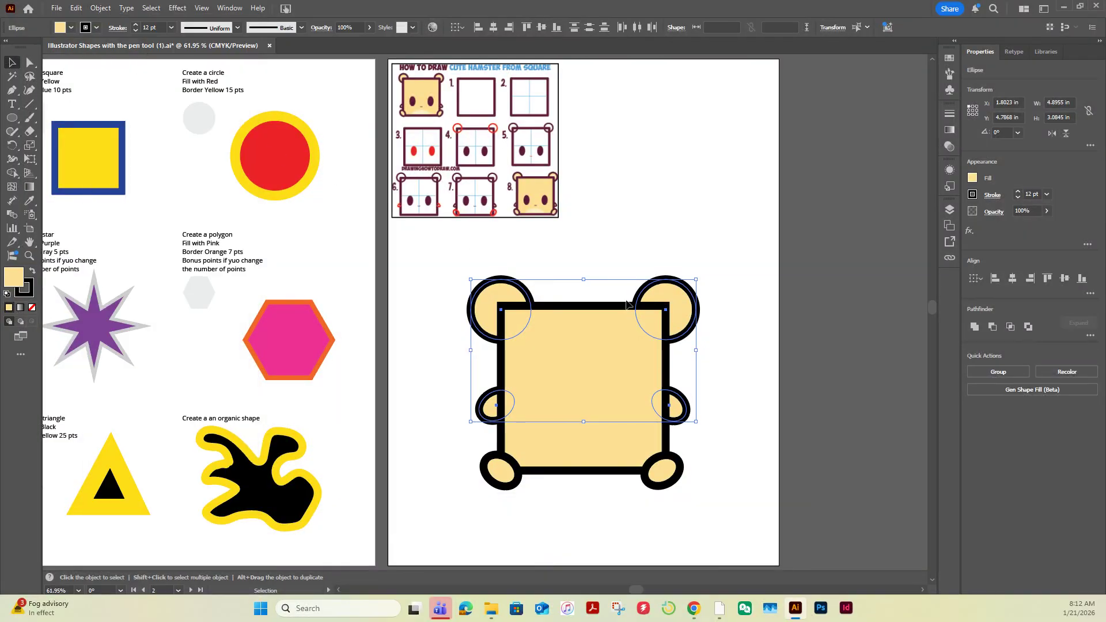
{"action": "left_click", "coordinate": [747, 362]}
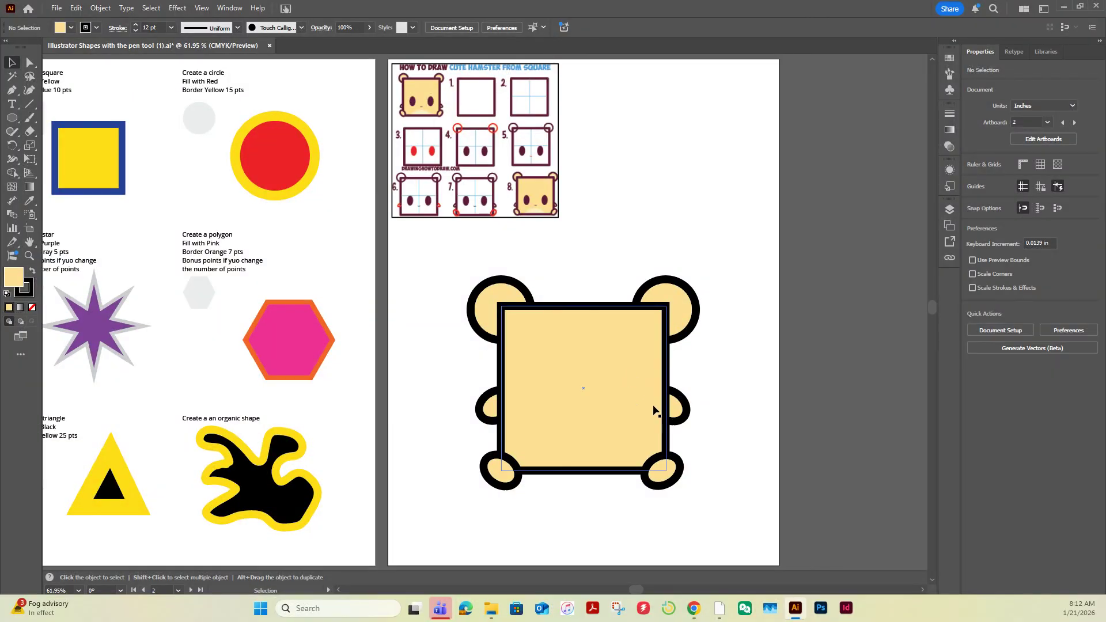
Recolour both foot ellipses with the lighter yellow sampled from the foot of the finished hamster in the reference image.
{"action": "left_click", "coordinate": [499, 480]}
{"action": "left_click", "coordinate": [644, 482], "text": "shift"}
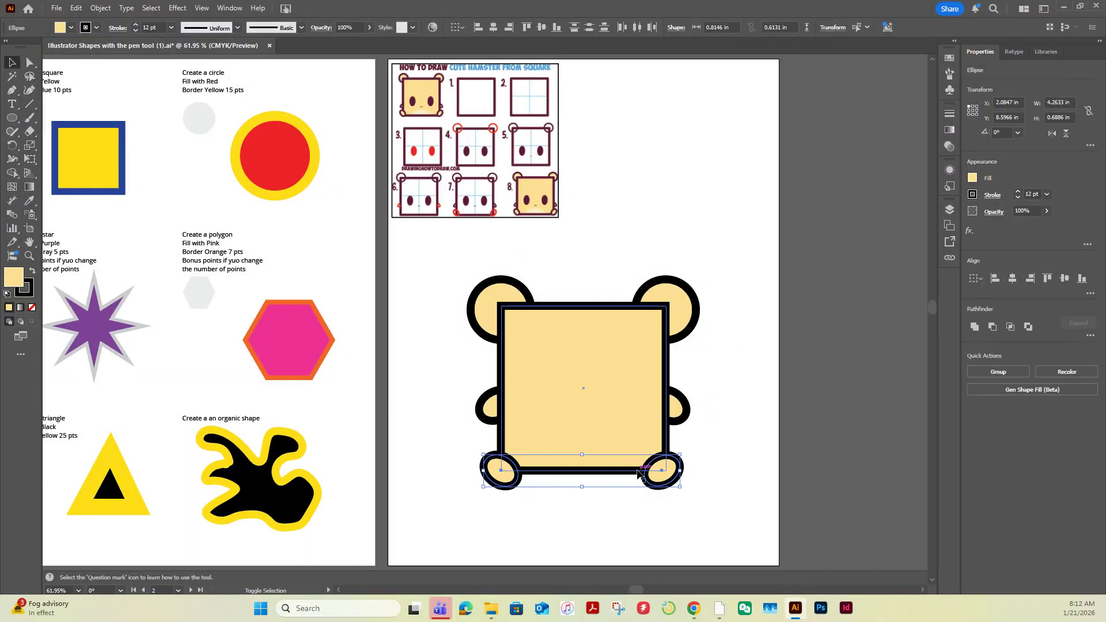
{"action": "left_click", "coordinate": [496, 471]}
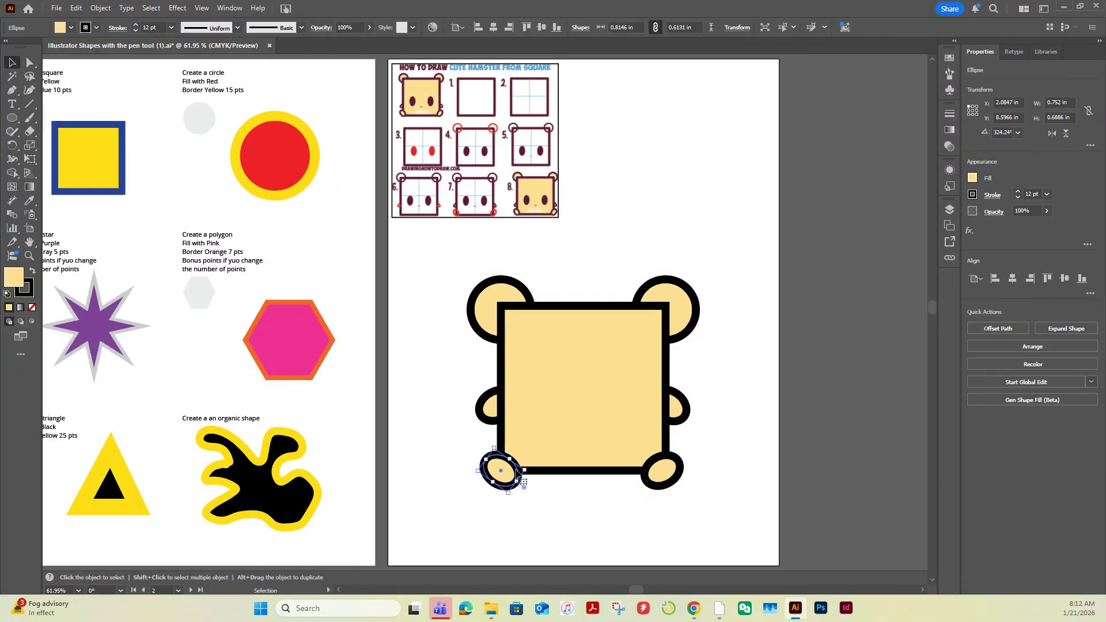
{"action": "left_click", "coordinate": [651, 472], "text": "shift"}
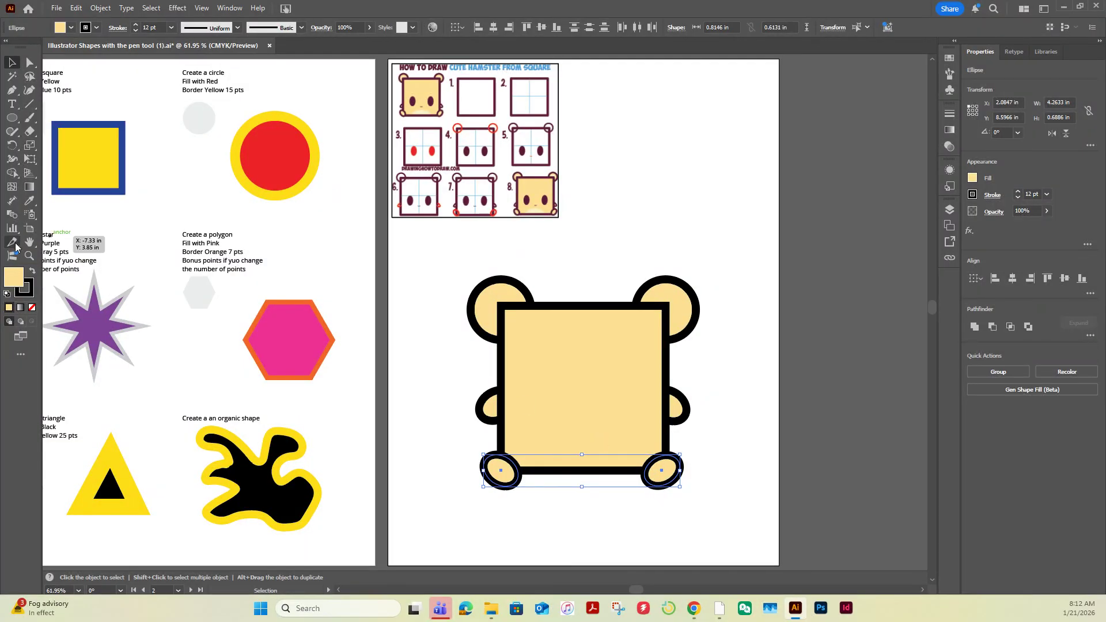
{"action": "left_click", "coordinate": [29, 200]}
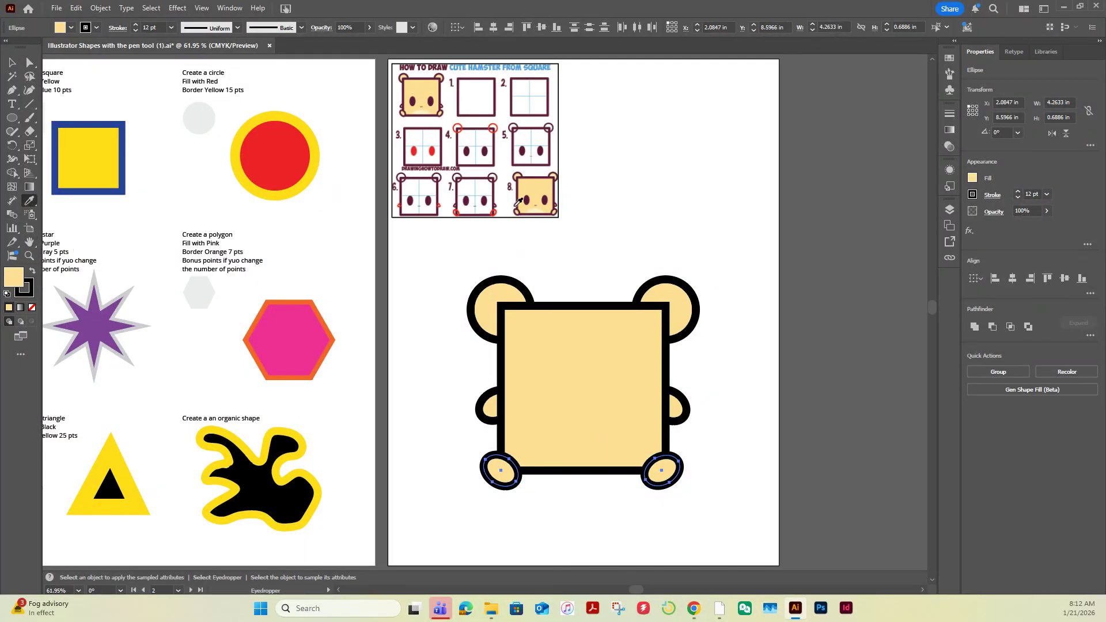
{"action": "left_click", "coordinate": [517, 209]}
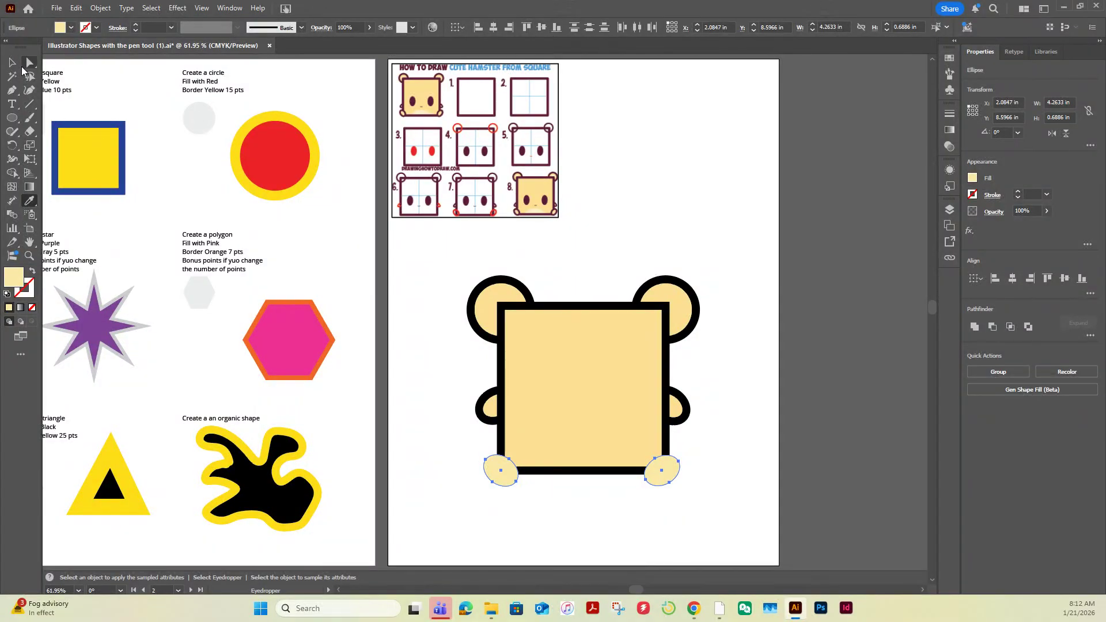
Give both foot ellipses a black 12 pt stroke.
{"action": "left_click", "coordinate": [18, 65]}
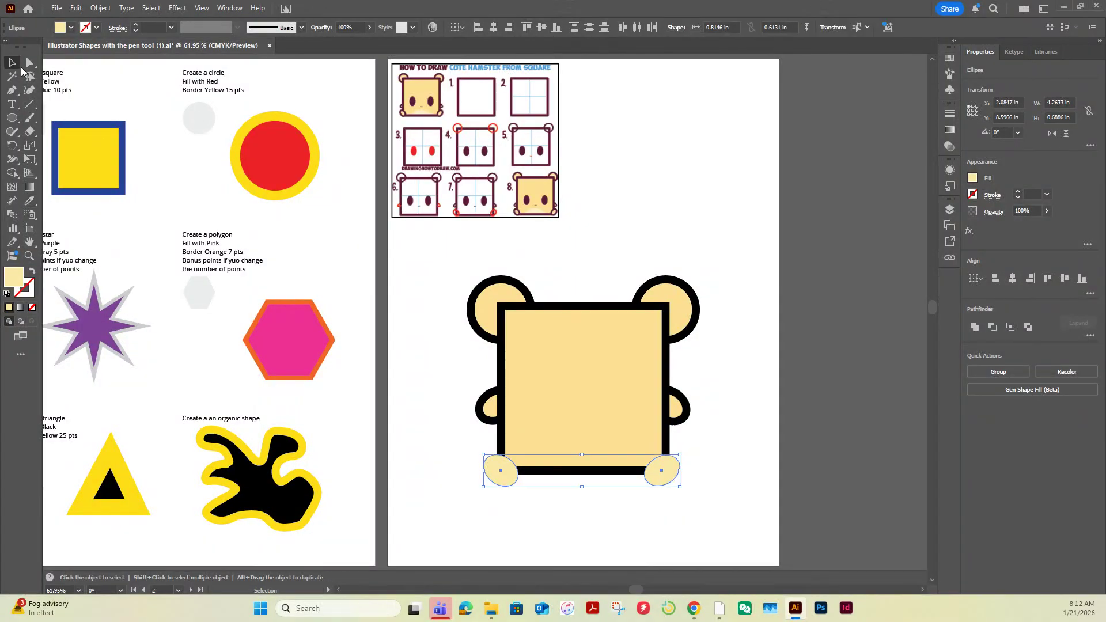
{"action": "left_click", "coordinate": [971, 196]}
{"action": "left_click", "coordinate": [854, 296]}
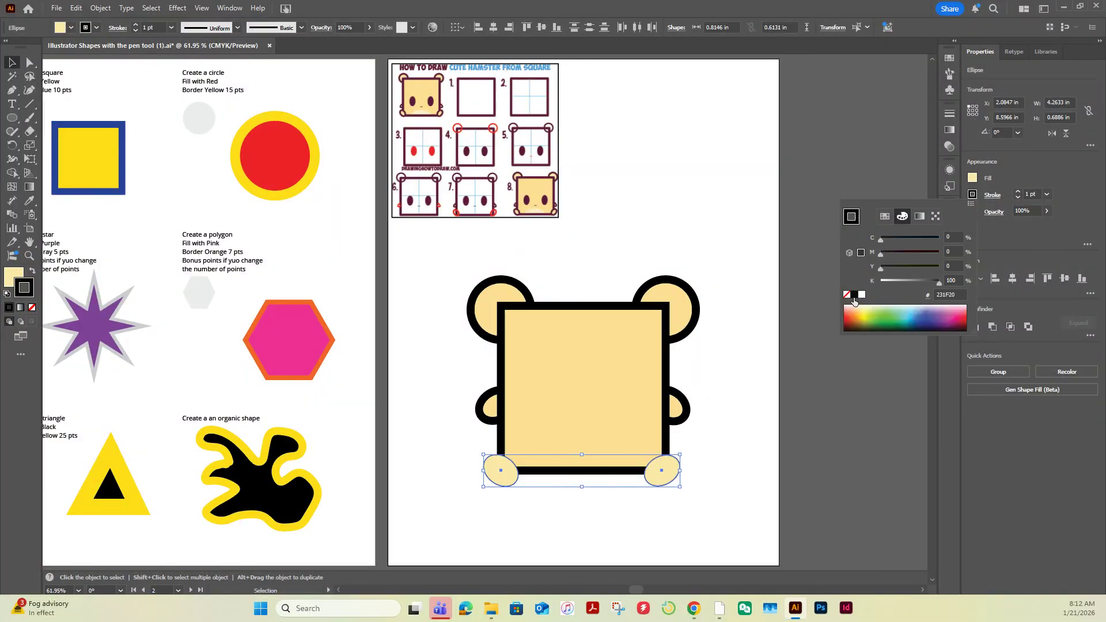
{"action": "left_click", "coordinate": [1027, 192]}
{"action": "left_click", "coordinate": [1030, 194]}
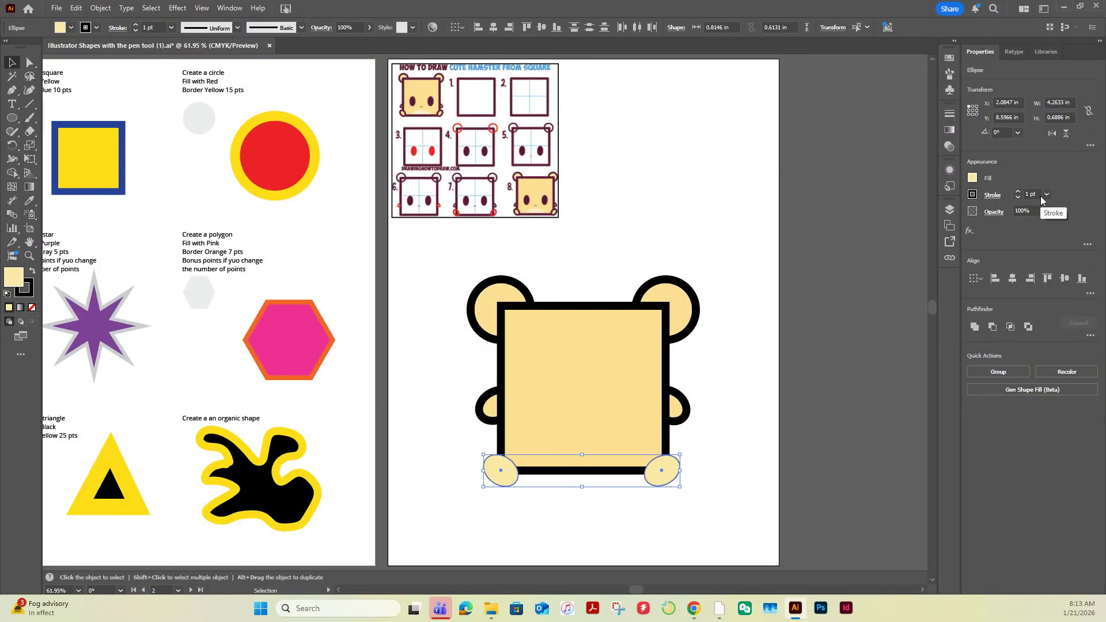
{"action": "type", "text": "12"}
{"action": "key", "text": "Return"}
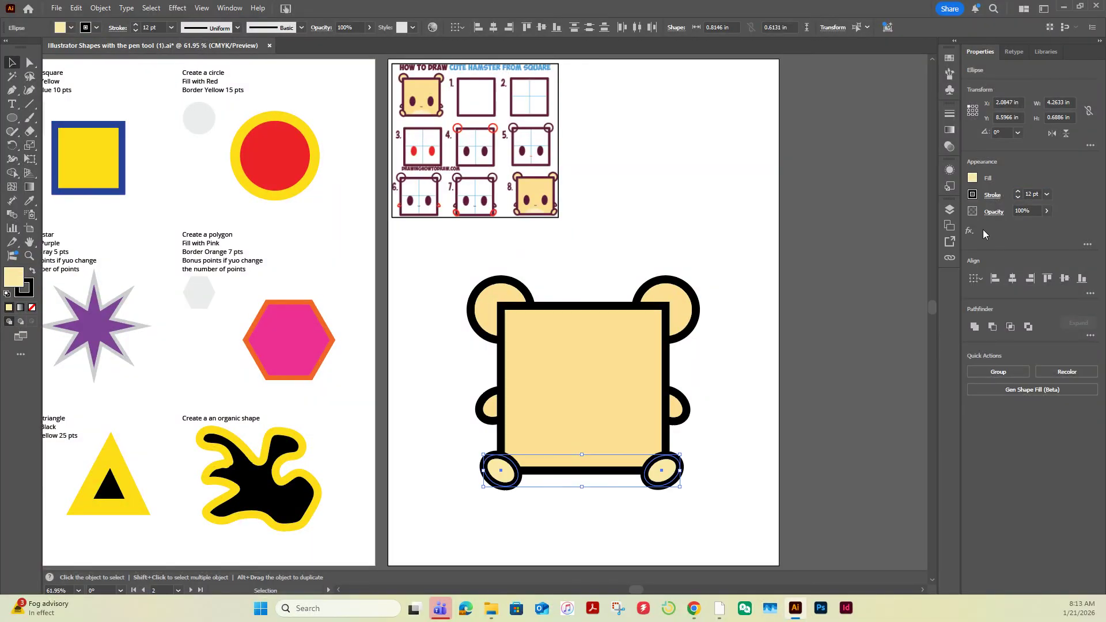
{"action": "left_click", "coordinate": [437, 356]}
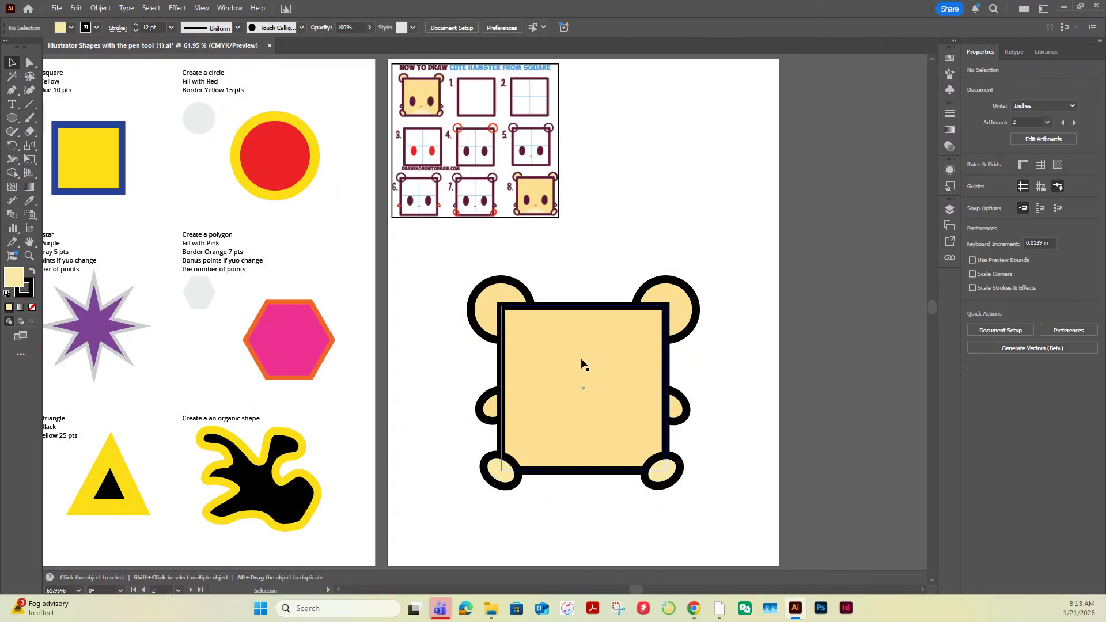
Duplicate the lower-left foot onto the face, rotate it upright to 270°, and copy it across to make a level pair of eyes.
{"action": "left_click_drag", "start_coordinate": [503, 478], "coordinate": [565, 398]}
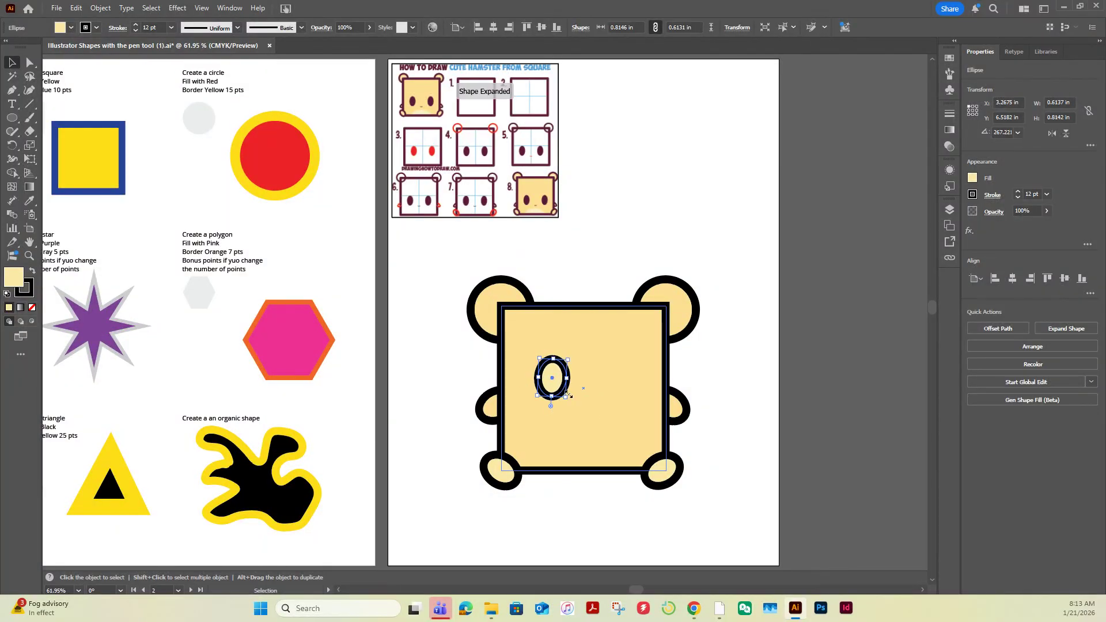
{"action": "mouse_move", "coordinate": [571, 395]}
{"action": "left_mouse_down"}
{"action": "mouse_move", "coordinate": [552, 380]}
{"action": "mouse_move", "coordinate": [610, 392]}
{"action": "mouse_move", "coordinate": [560, 395]}
{"action": "left_mouse_up"}
{"action": "left_click", "coordinate": [557, 393], "text": "shift"}
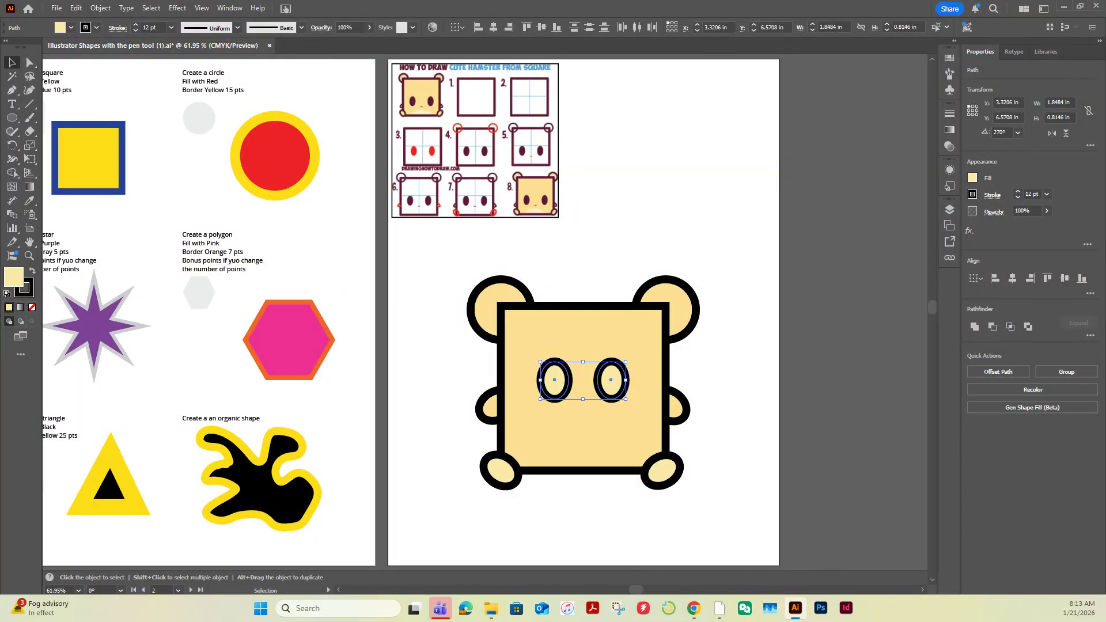
Make both eye ellipses solid black with no stroke.
{"action": "left_click", "coordinate": [32, 272]}
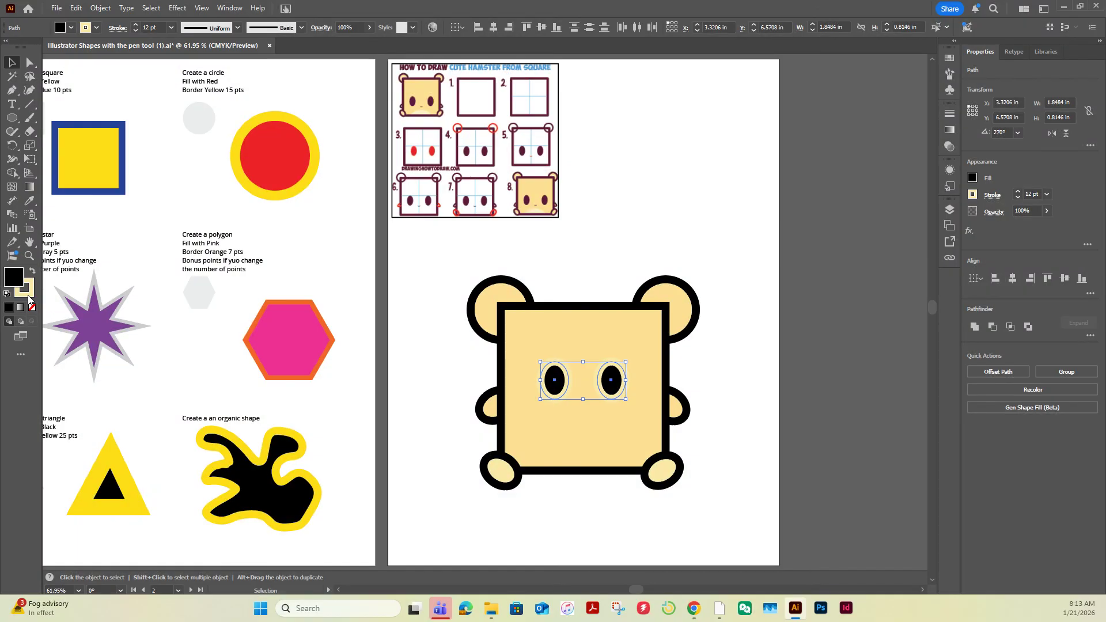
{"action": "left_click", "coordinate": [28, 295]}
{"action": "left_click", "coordinate": [32, 309]}
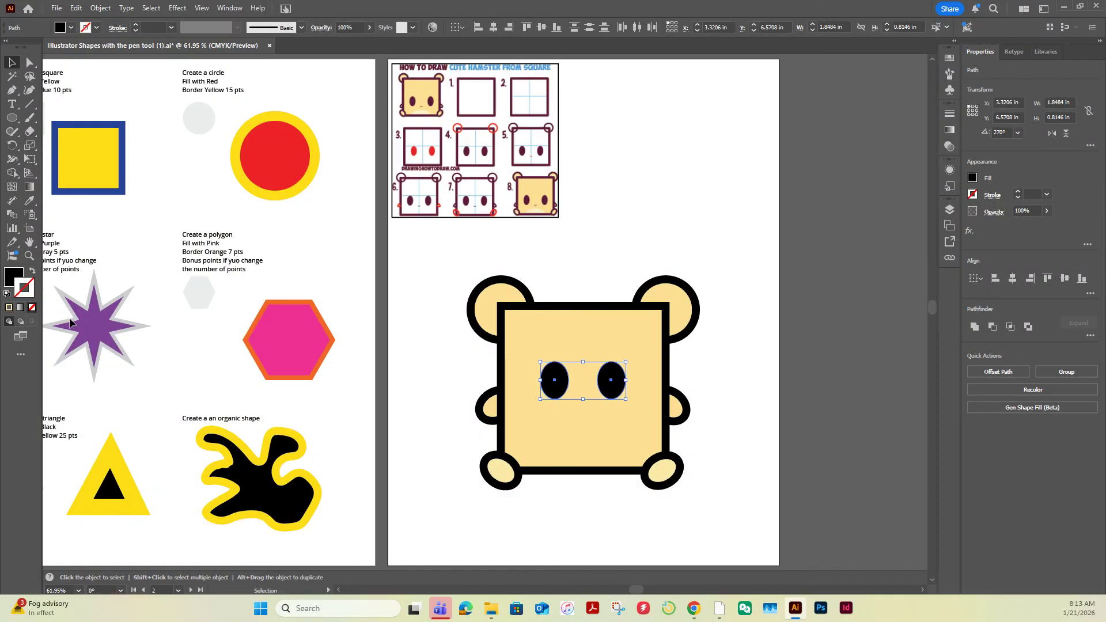
{"action": "left_click", "coordinate": [841, 397]}
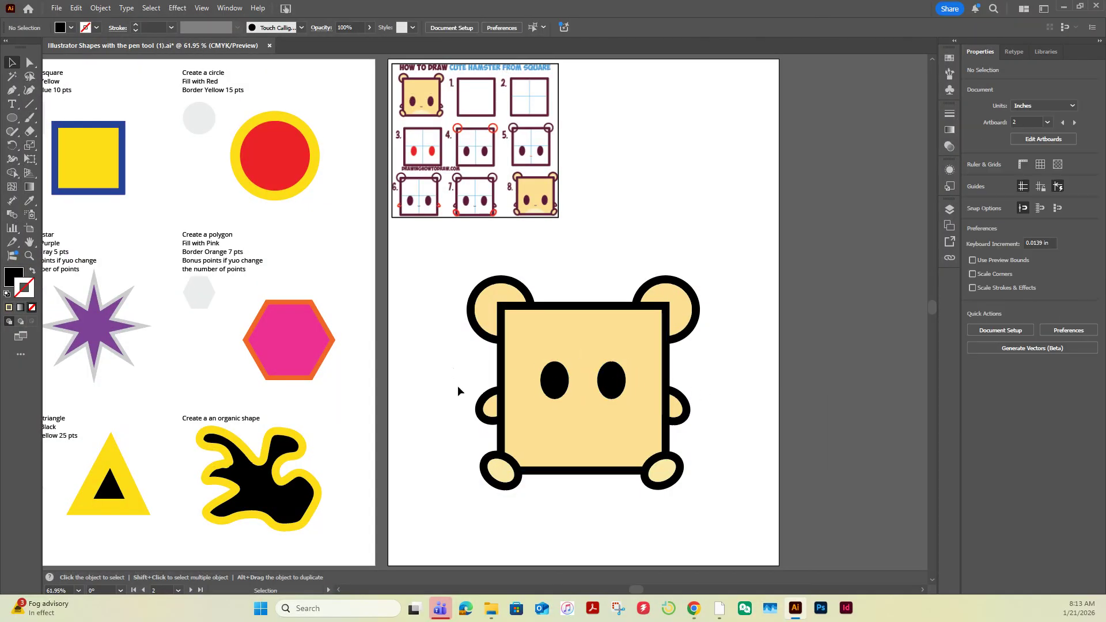
Duplicate an eye centred below the pair, split it at its side anchors with the Scissors tool, and delete the upper half.
{"action": "left_click_drag", "start_coordinate": [554, 383], "coordinate": [587, 415]}
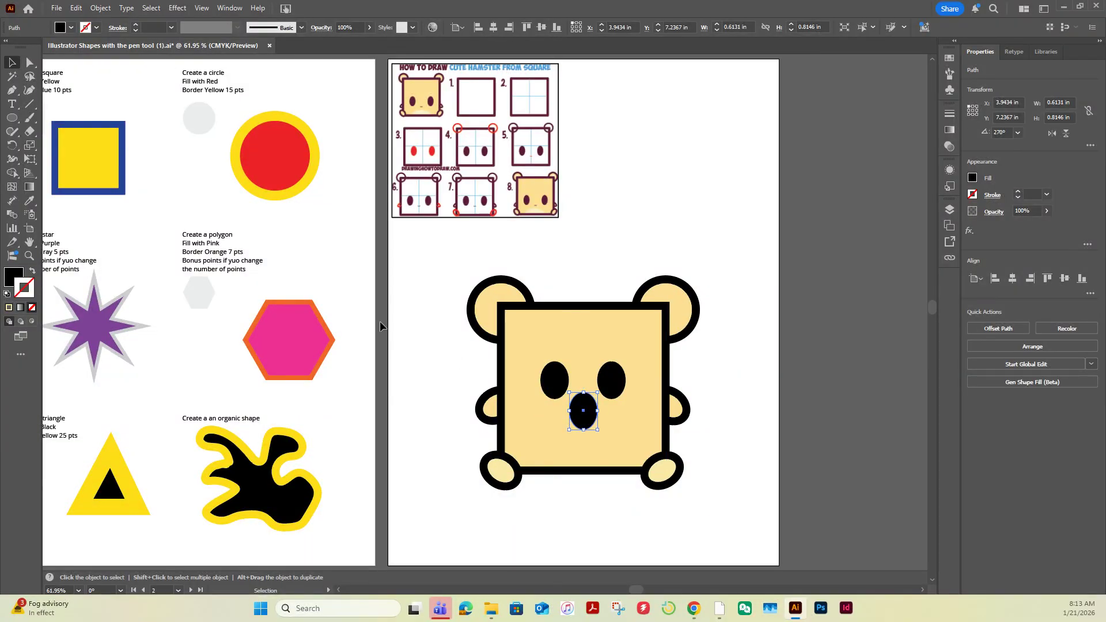
{"action": "left_click", "coordinate": [29, 132]}
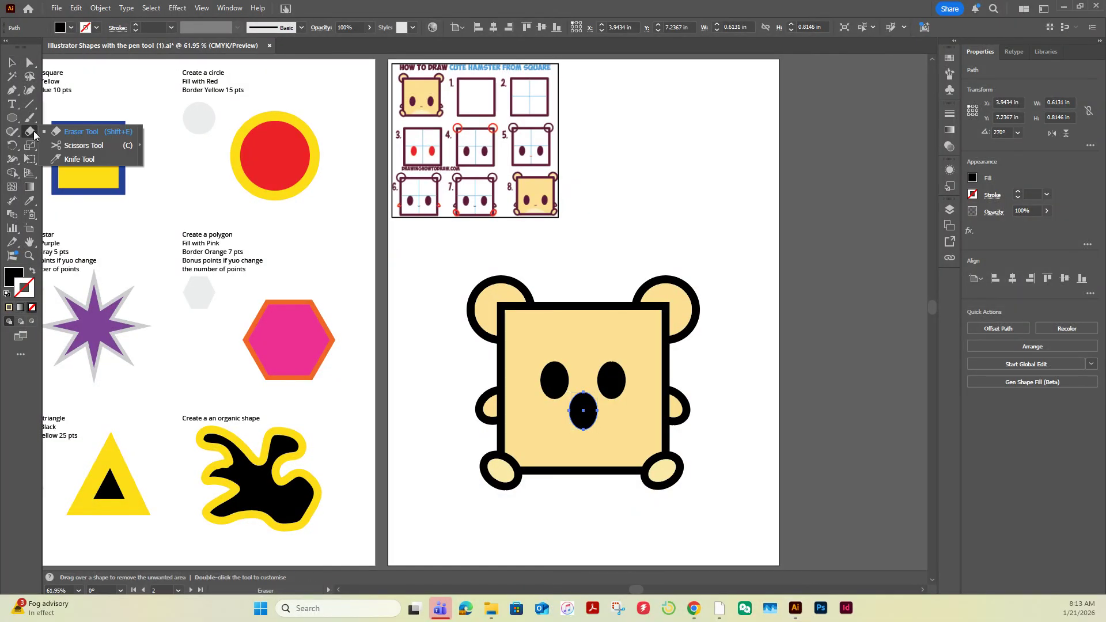
{"action": "left_click", "coordinate": [80, 145]}
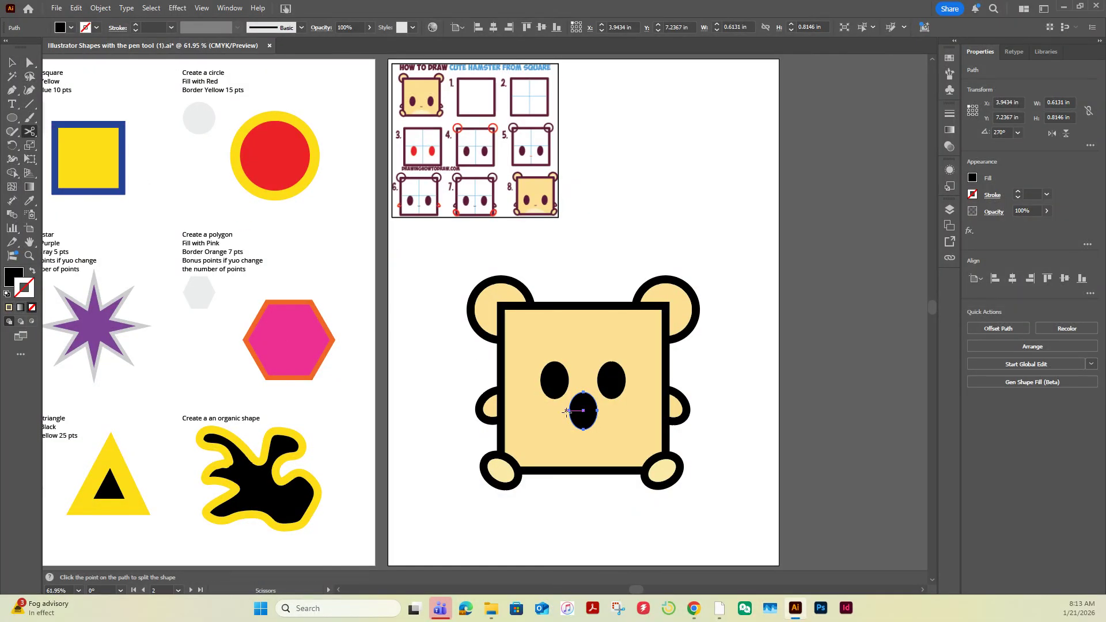
{"action": "left_click", "coordinate": [569, 411]}
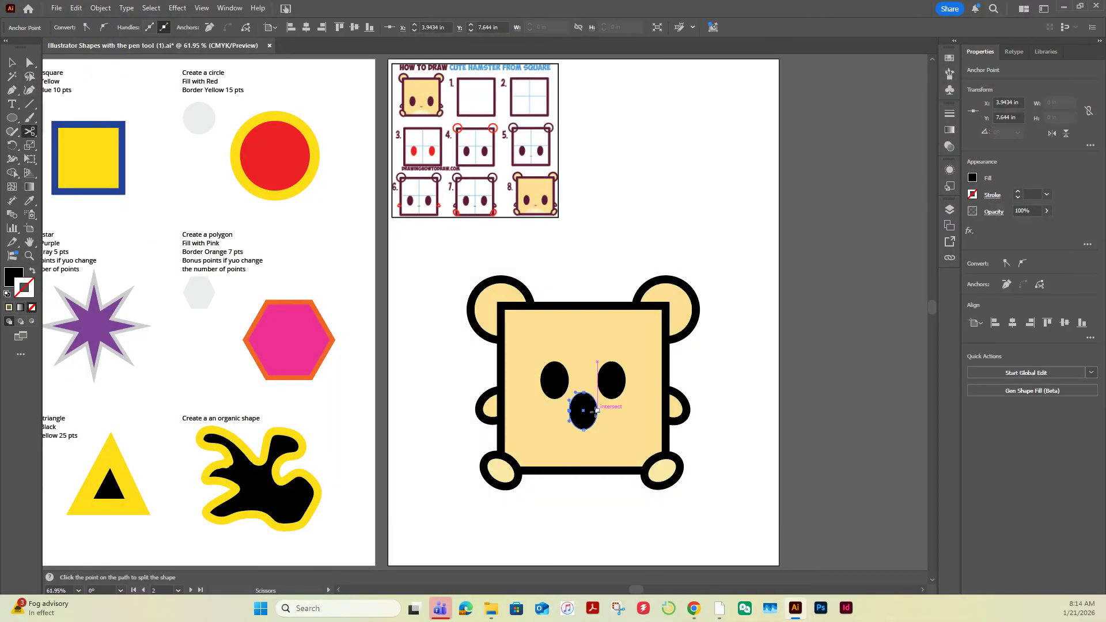
{"action": "left_click", "coordinate": [596, 410]}
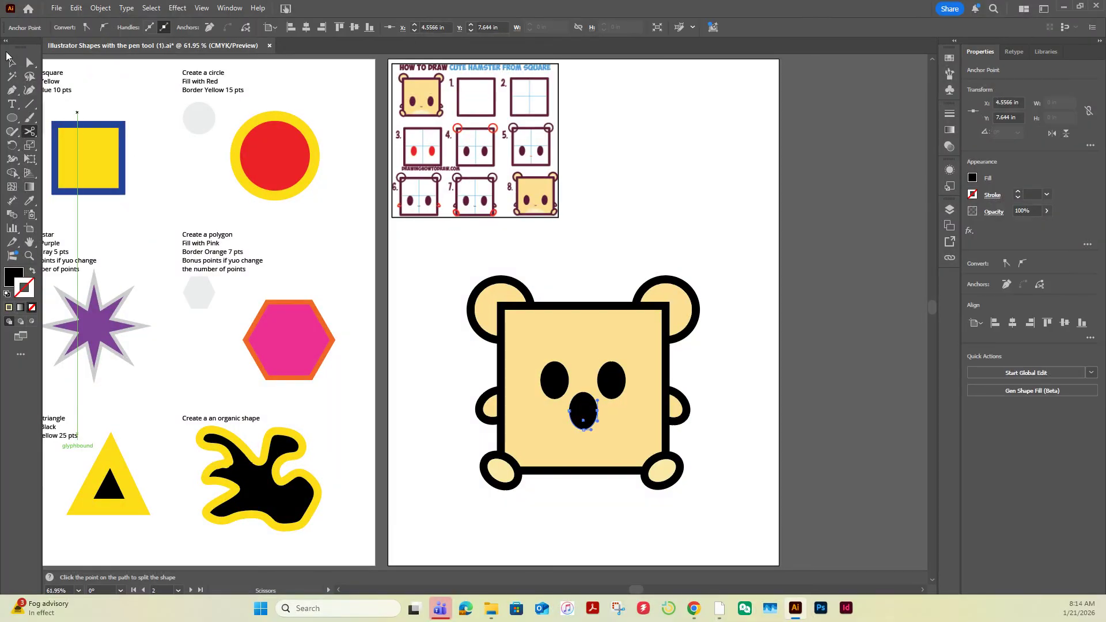
{"action": "left_click", "coordinate": [11, 61]}
{"action": "left_click", "coordinate": [420, 268]}
{"action": "left_click", "coordinate": [587, 398]}
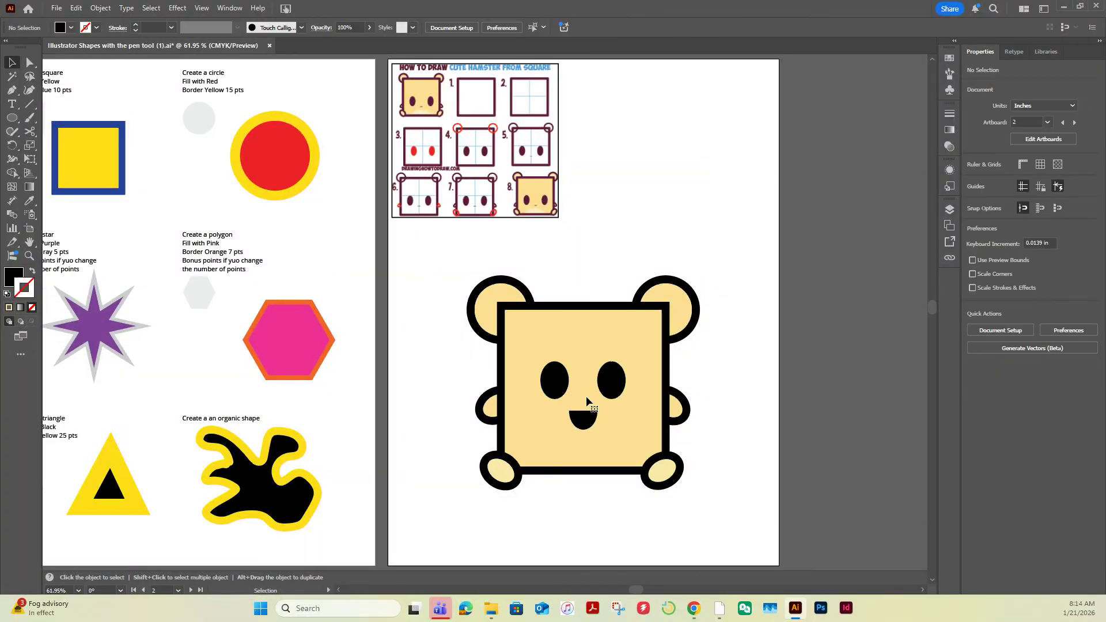
Move the half-ellipse up under the eyes and turn it into an unfilled smile with a black 3 pt stroke, about 0.28 in high.
{"action": "left_click_drag", "start_coordinate": [583, 421], "coordinate": [584, 408]}
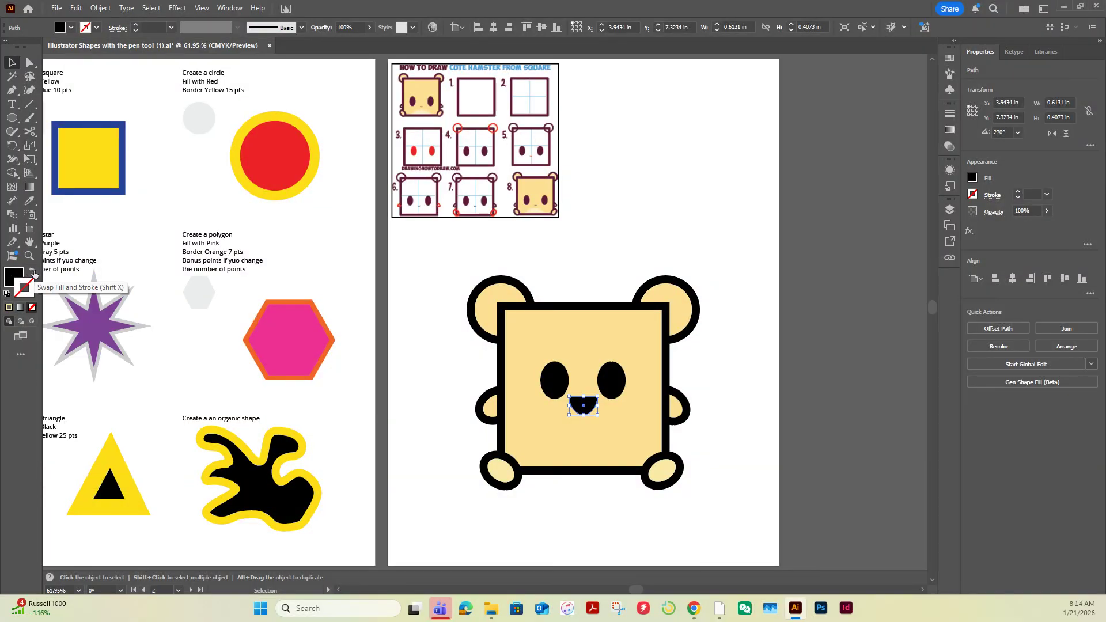
{"action": "left_click", "coordinate": [32, 272]}
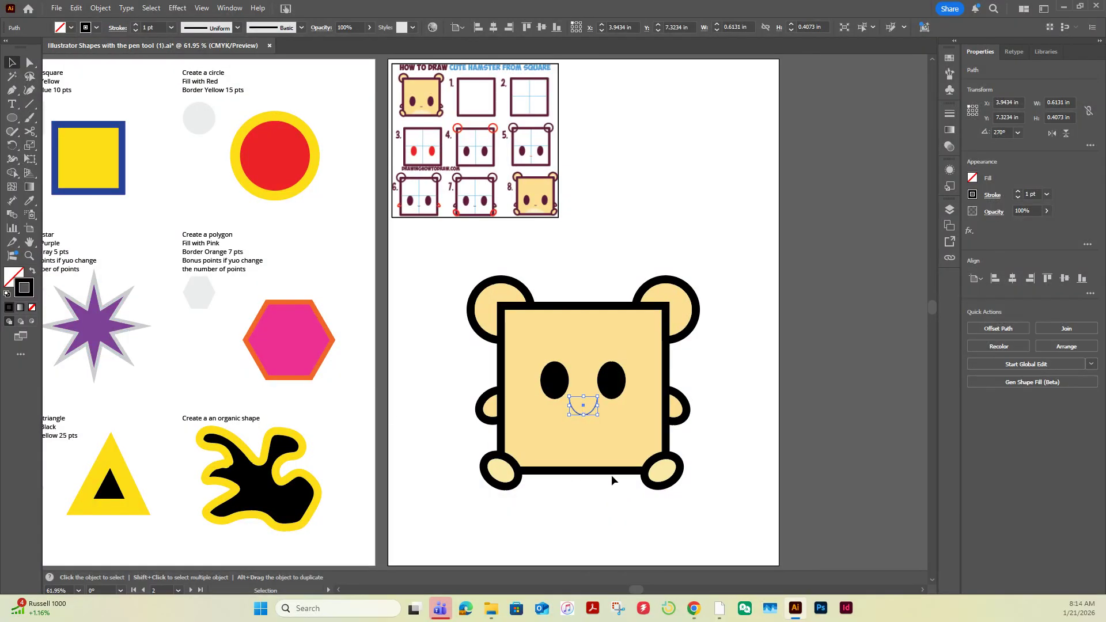
{"action": "left_click_drag", "start_coordinate": [584, 397], "coordinate": [582, 402]}
{"action": "left_click", "coordinate": [1018, 191]}
{"action": "left_click", "coordinate": [1017, 192]}
{"action": "left_click", "coordinate": [747, 393]}
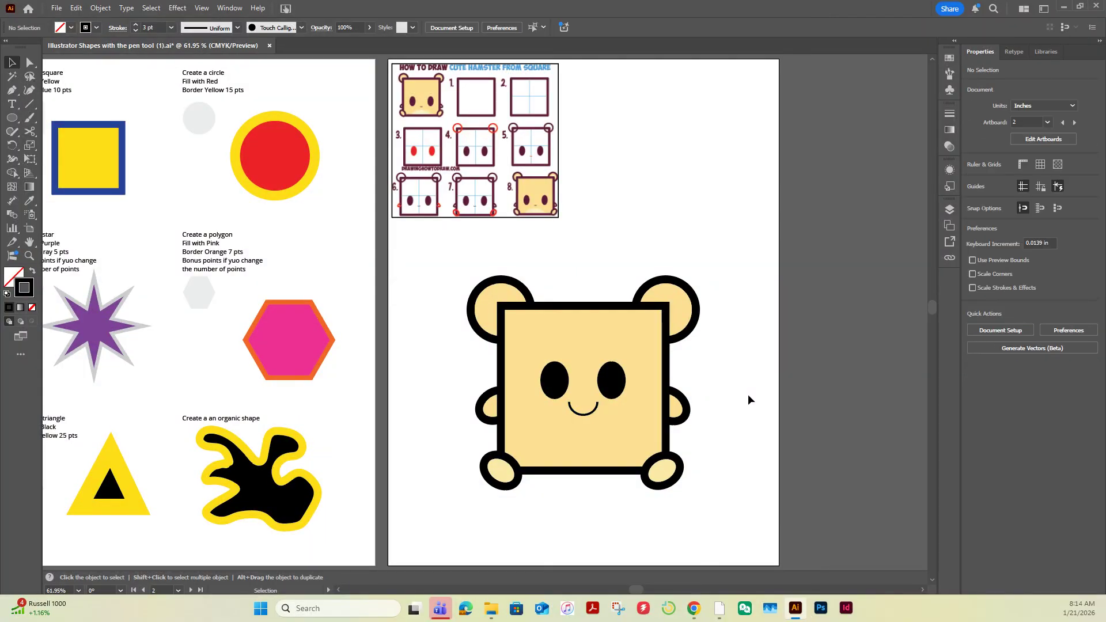
Duplicate the smile upside down onto the square's bottom edge and enlarge it to a belly arch about 2.13 by 0.66 in.
{"action": "left_click", "coordinate": [580, 414]}
{"action": "left_click_drag", "start_coordinate": [578, 414], "coordinate": [557, 471]}
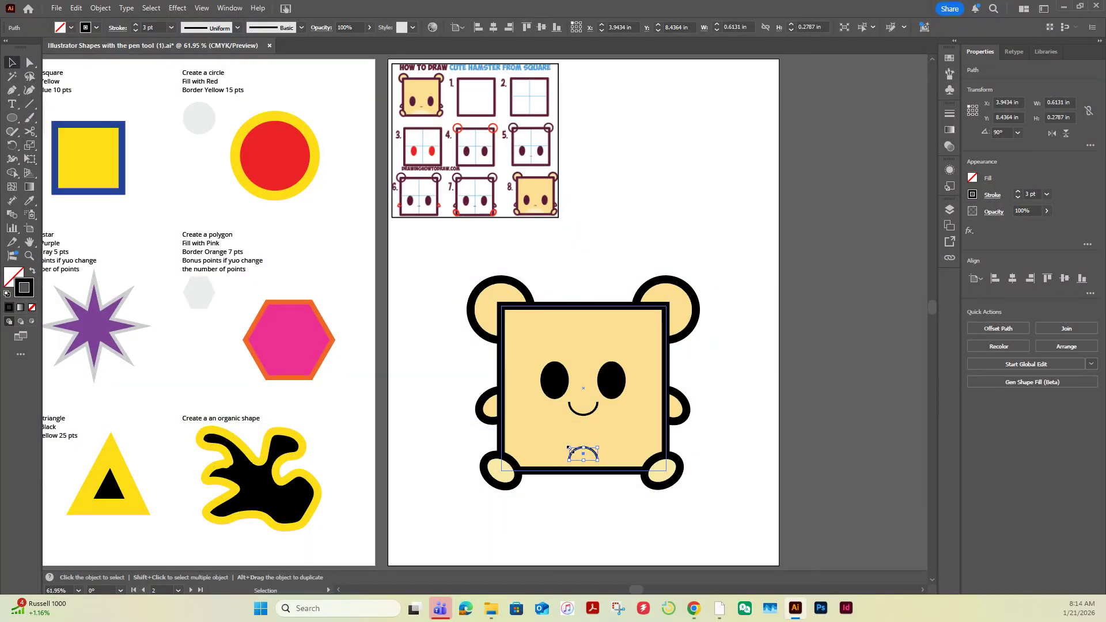
{"action": "left_click_drag", "start_coordinate": [568, 448], "coordinate": [530, 429]}
{"action": "mouse_move", "coordinate": [599, 445]}
{"action": "left_mouse_down"}
{"action": "mouse_move", "coordinate": [631, 445]}
{"action": "mouse_move", "coordinate": [620, 451]}
{"action": "left_mouse_up"}
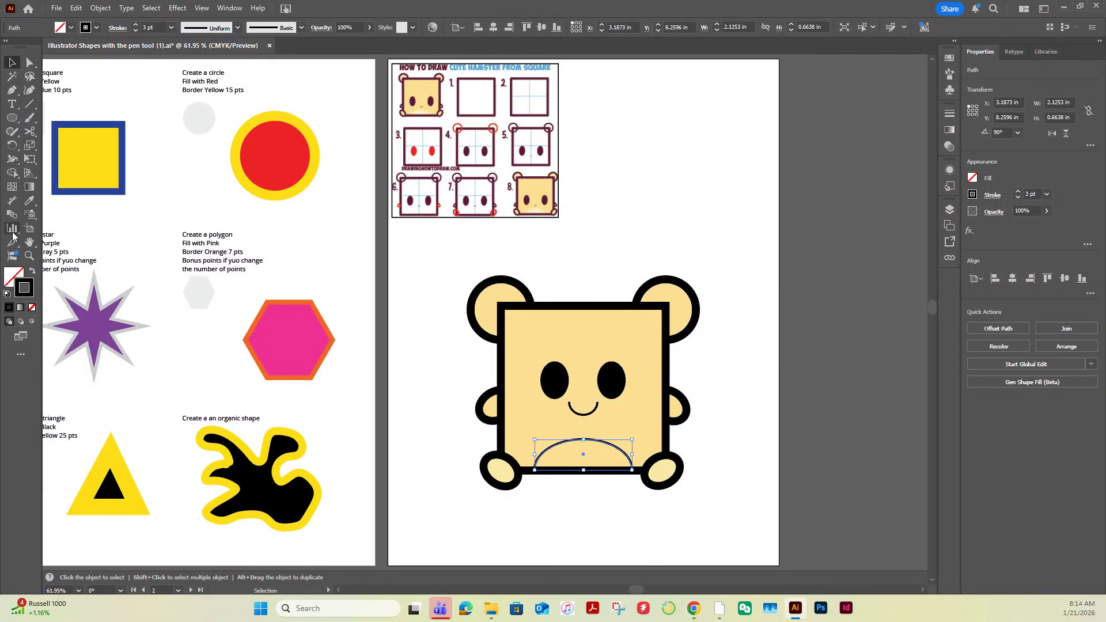
Fill the belly arch with the cream sampled from the reference hamster, without a stroke, and move it up just above the square's bottom border.
{"action": "left_click", "coordinate": [29, 201]}
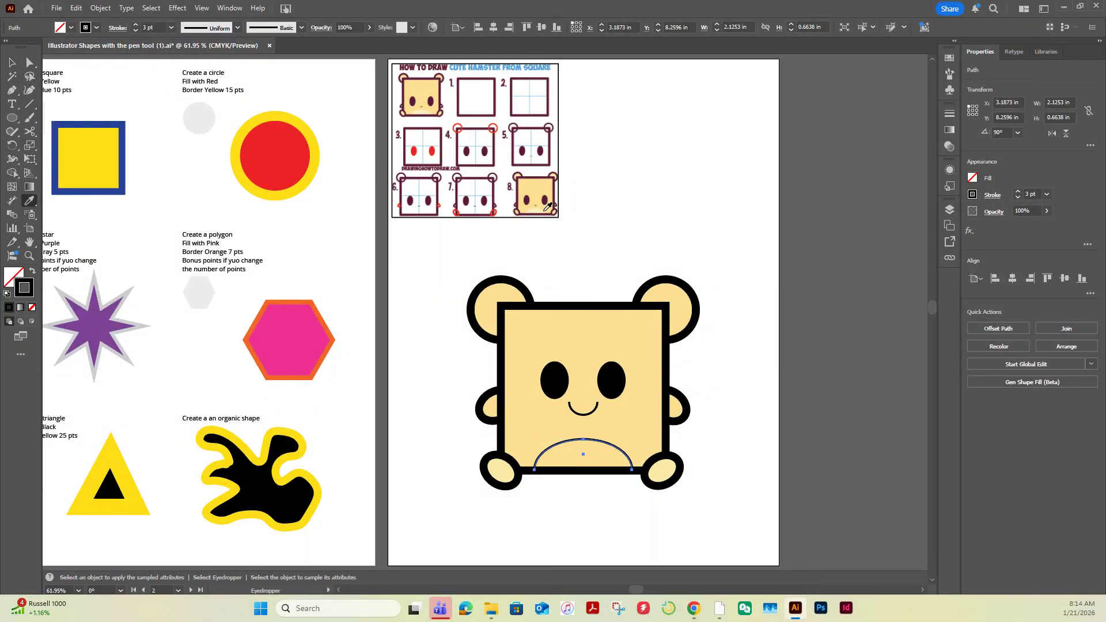
{"action": "left_click", "coordinate": [536, 211]}
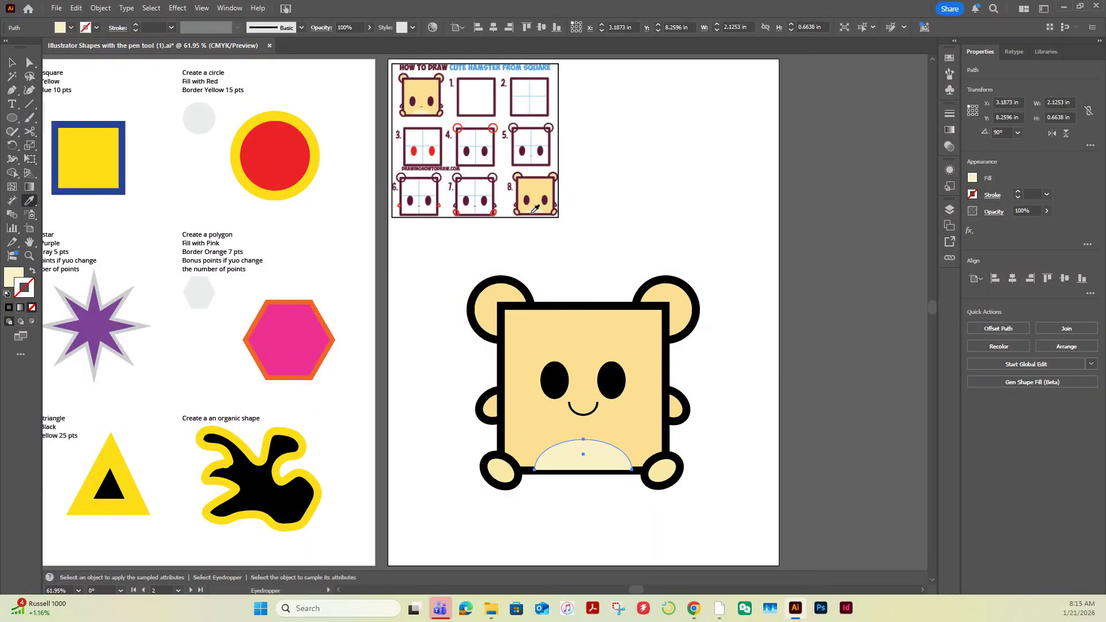
{"action": "key", "text": "v"}
{"action": "left_click", "coordinate": [511, 454]}
{"action": "left_click", "coordinate": [546, 507]}
{"action": "left_click_drag", "start_coordinate": [569, 456], "coordinate": [569, 457]}
{"action": "left_click", "coordinate": [718, 449]}
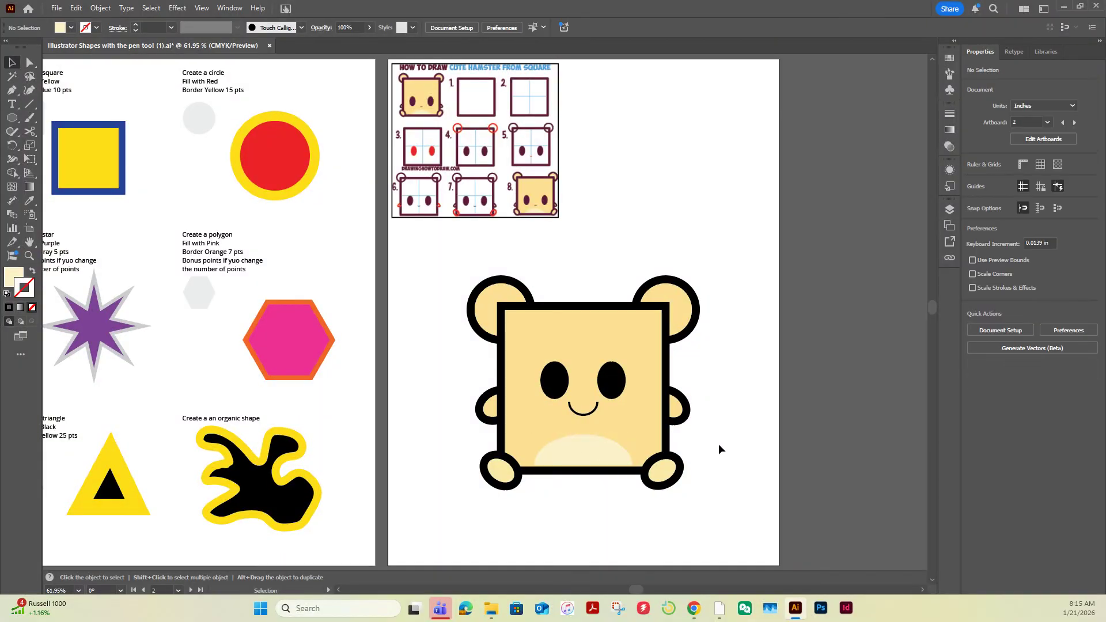